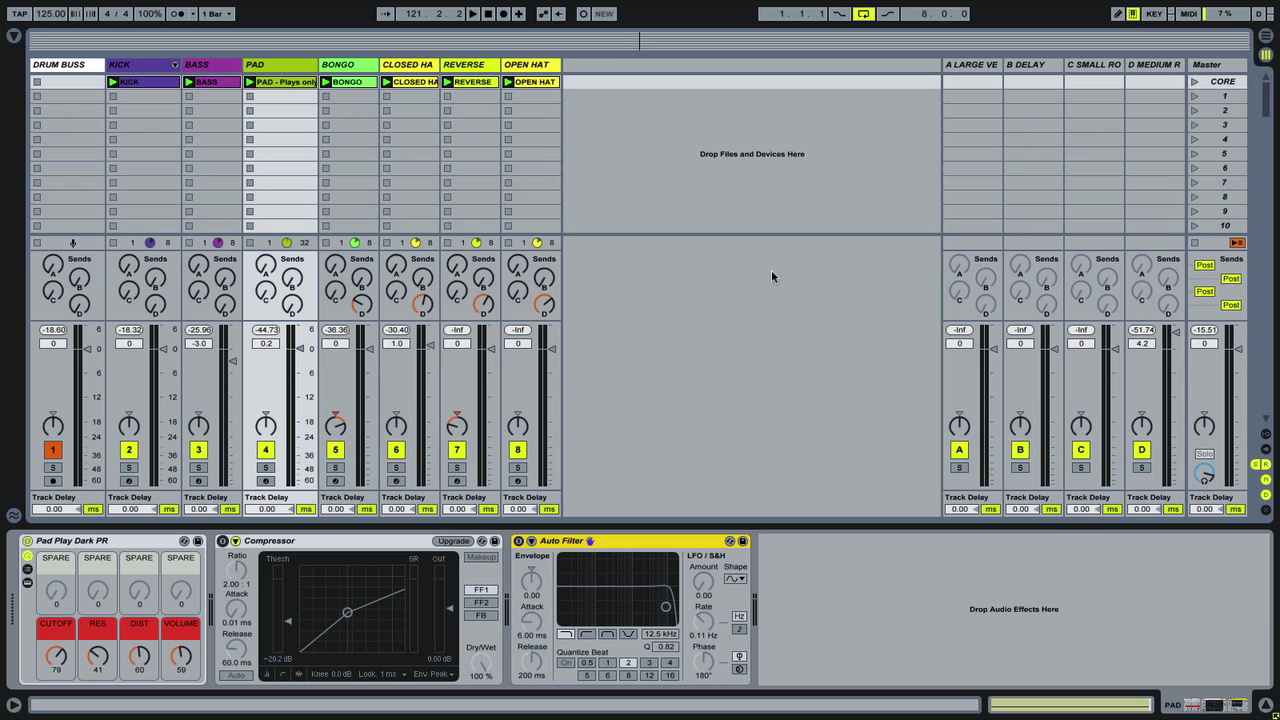
Launch the CORE scene to hear the mix, and add a return track named SIDECHAIN.
{"action": "left_click", "coordinate": [1194, 84]}
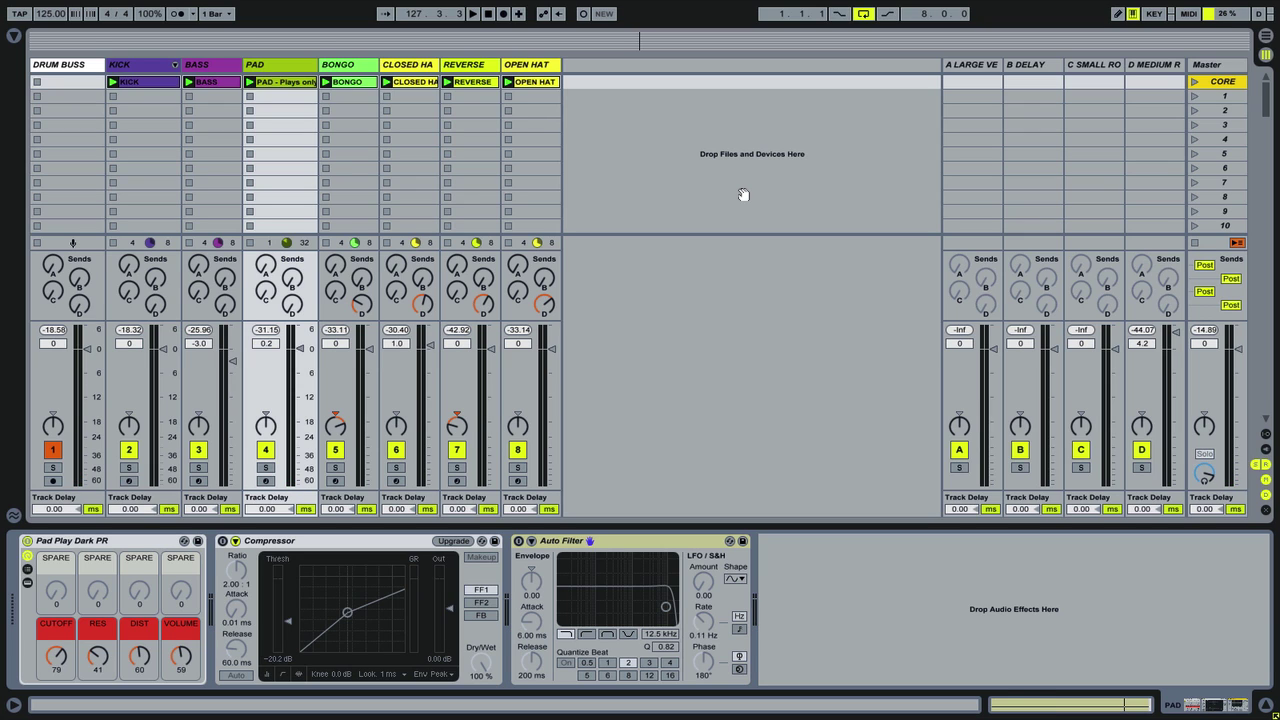
{"action": "key", "text": "ctrl+alt+t"}
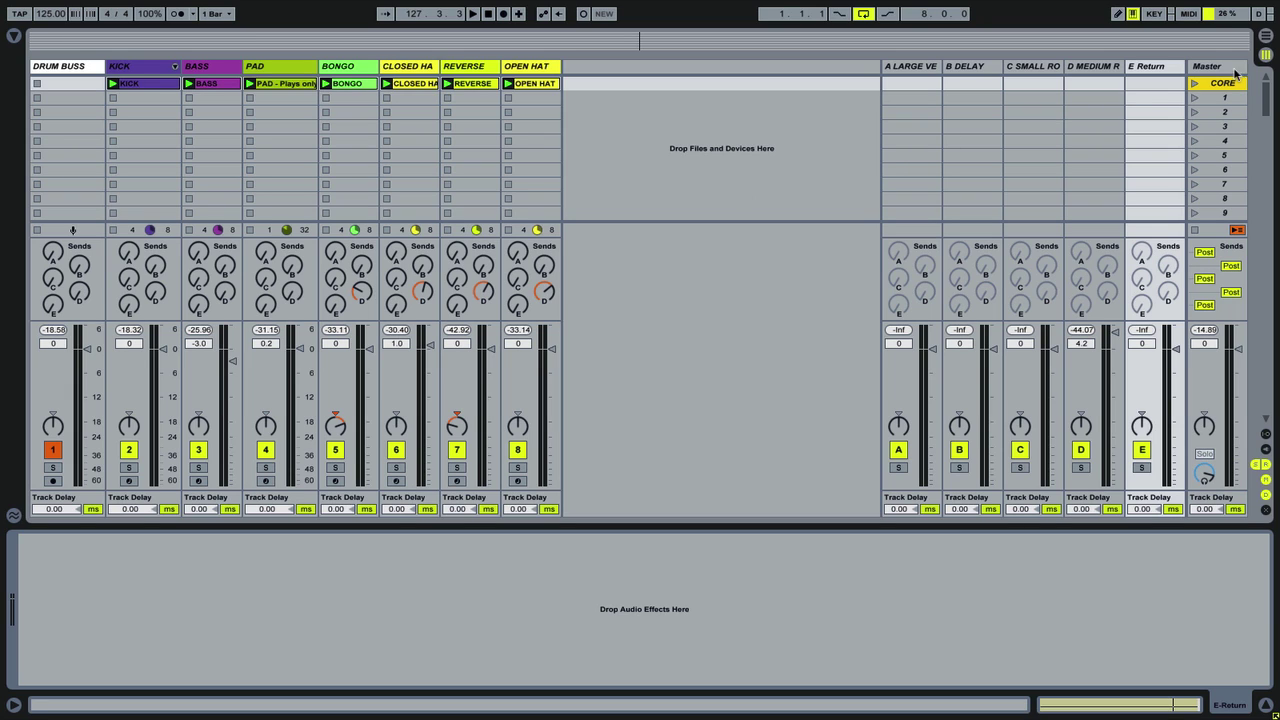
{"action": "left_click", "coordinate": [1133, 70]}
{"action": "key", "text": "ctrl+r"}
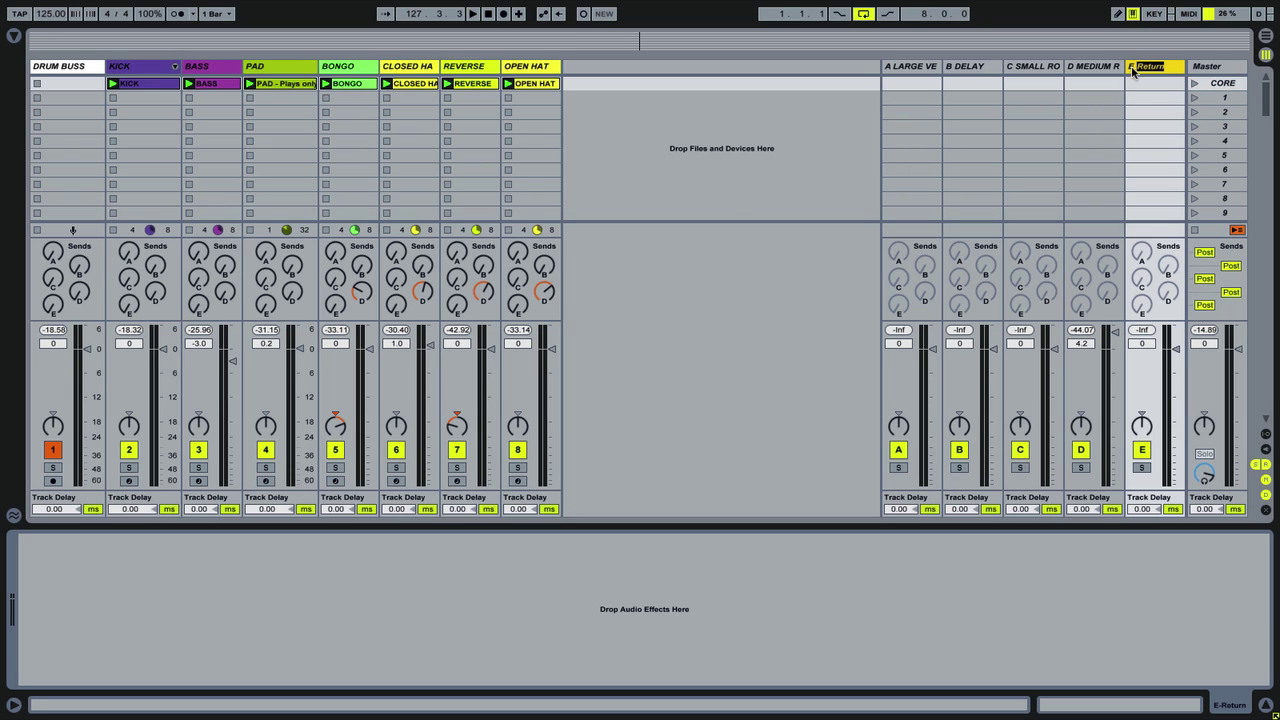
{"action": "type", "text": "SIDECHAIN"}
{"action": "key", "text": "Return"}
Enable the PAD track's Compressor and set its sidechain input to E-SIDECHAIN.
{"action": "left_click", "coordinate": [256, 68]}
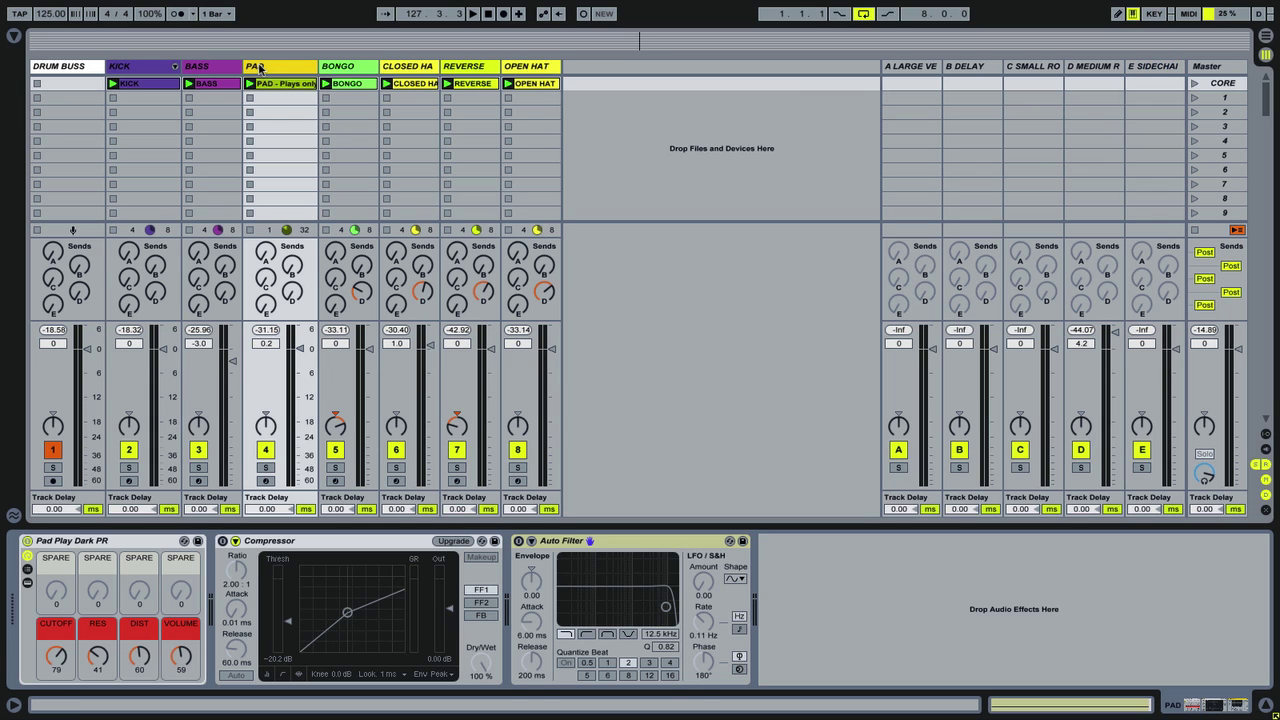
{"action": "left_click", "coordinate": [222, 541]}
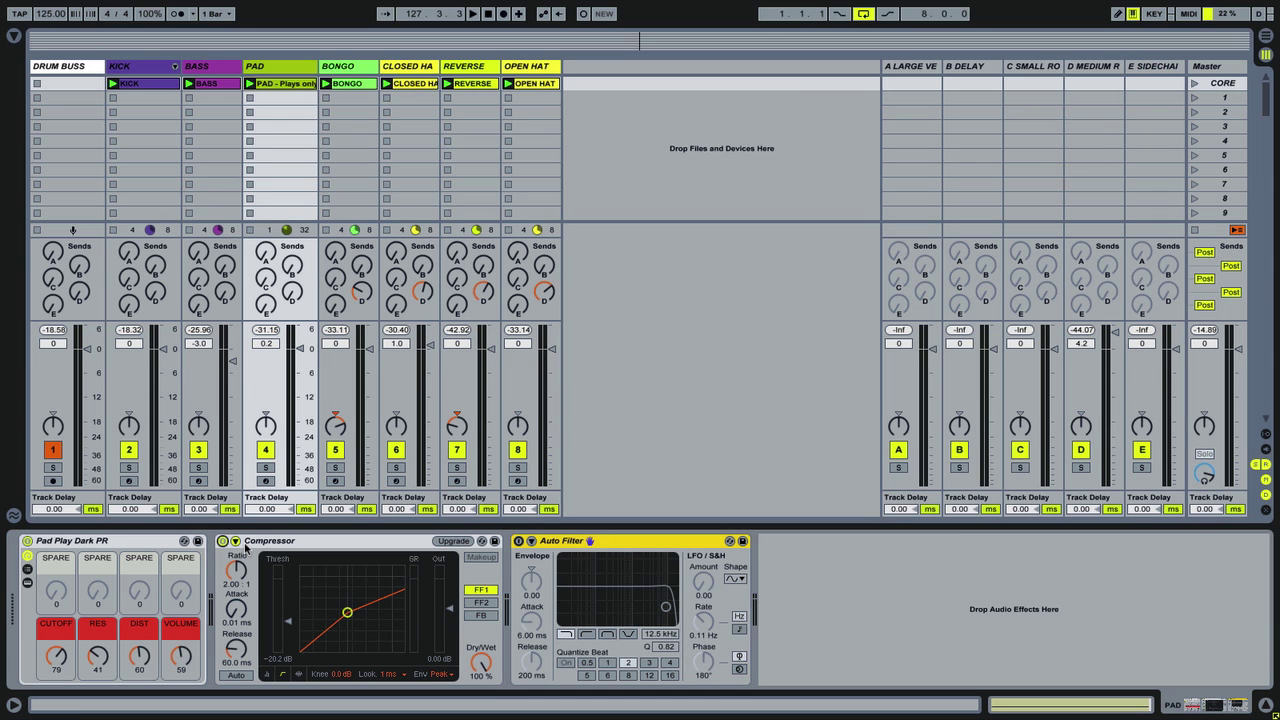
{"action": "left_click", "coordinate": [236, 542]}
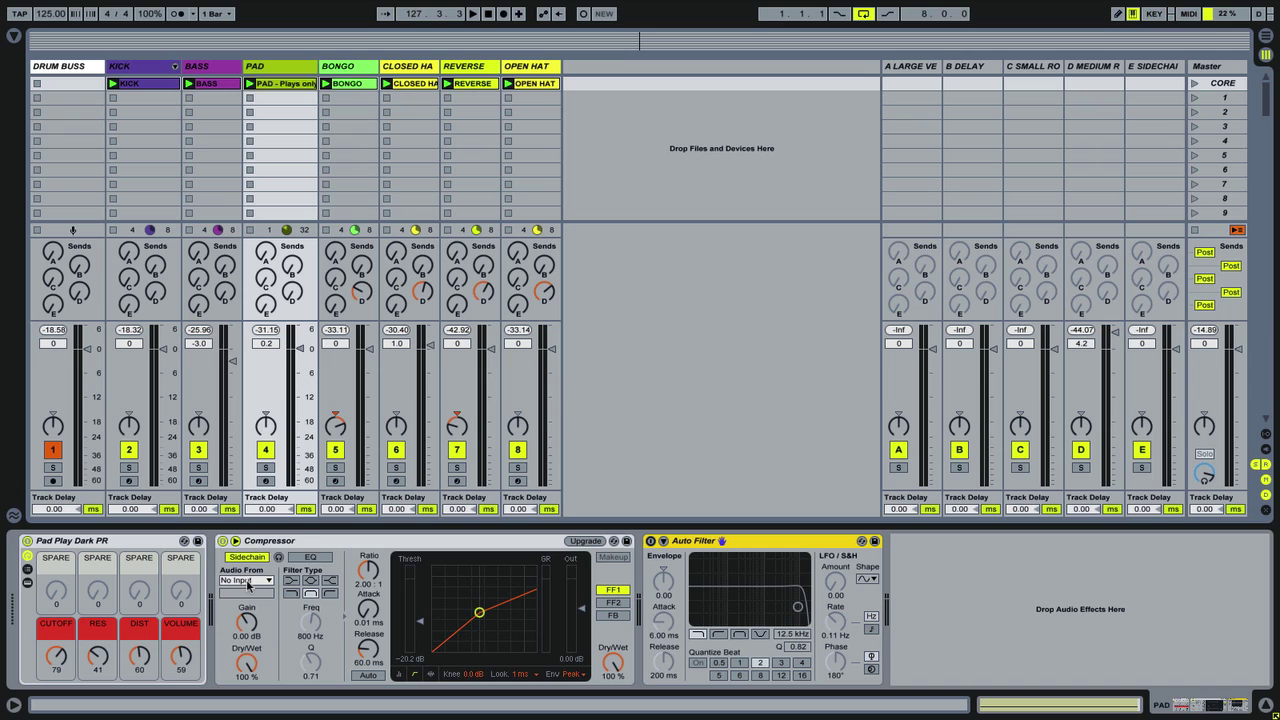
{"action": "left_click", "coordinate": [247, 583]}
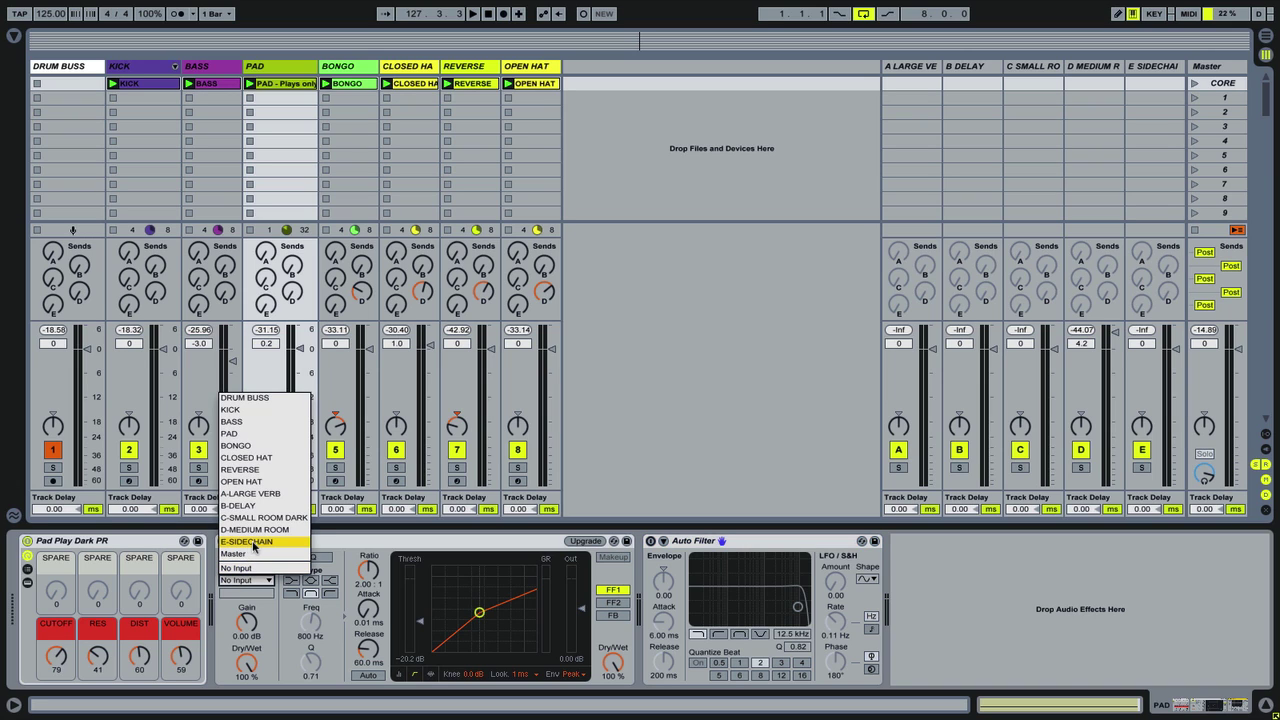
{"action": "left_click", "coordinate": [258, 542]}
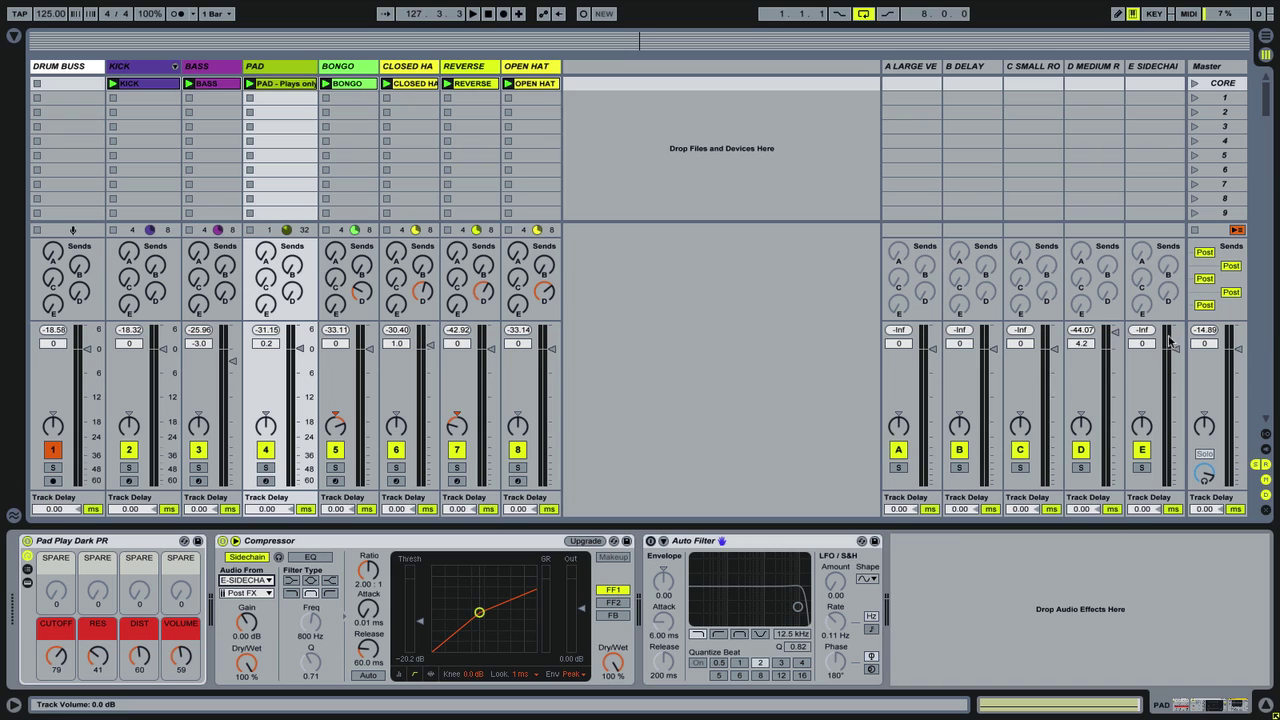
Lower the SIDECHAIN return's volume to -inf and turn up the KICK track's send E.
{"action": "left_click_drag", "start_coordinate": [1179, 352], "coordinate": [1176, 399]}
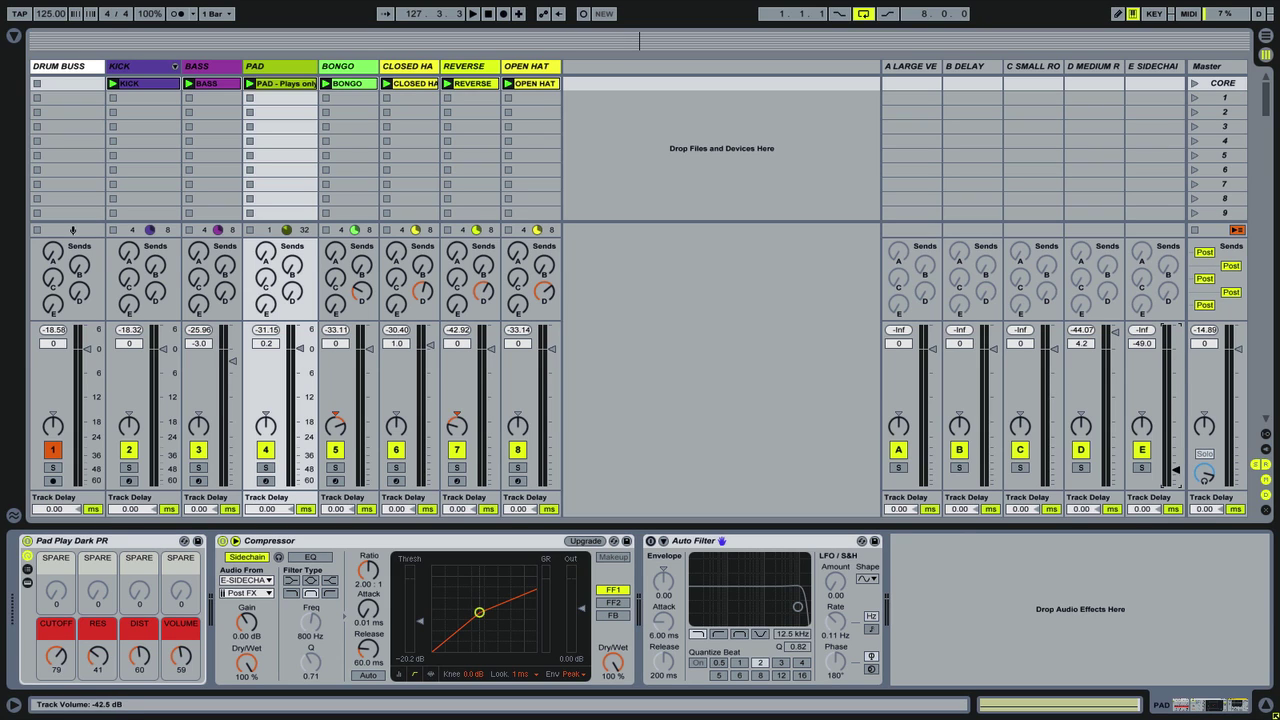
{"action": "left_click_drag", "start_coordinate": [1176, 469], "coordinate": [1176, 486]}
{"action": "left_click_drag", "start_coordinate": [128, 306], "coordinate": [128, 300]}
Audition the PAD track soloed with the SIDECHAIN return, setting the Compressor's threshold to -37.6 dB and sidechain gain to 8.13 dB.
{"action": "left_click", "coordinate": [267, 466]}
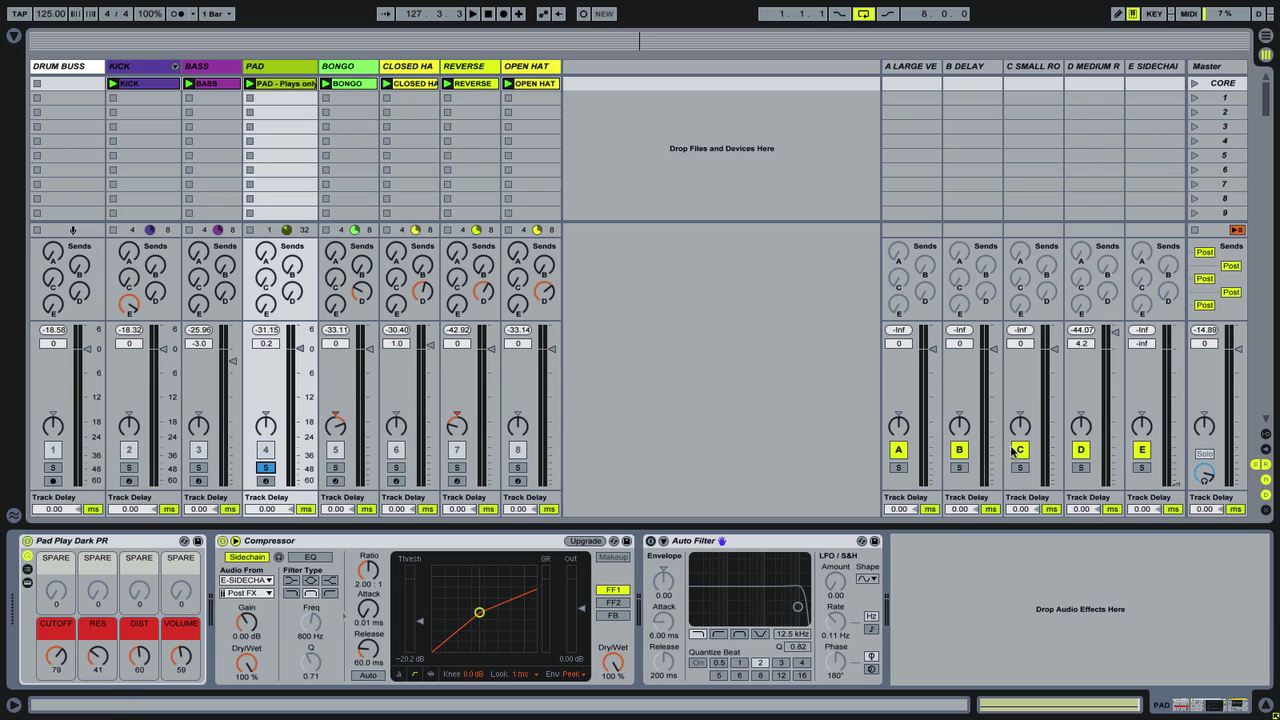
{"action": "left_click", "coordinate": [1140, 467]}
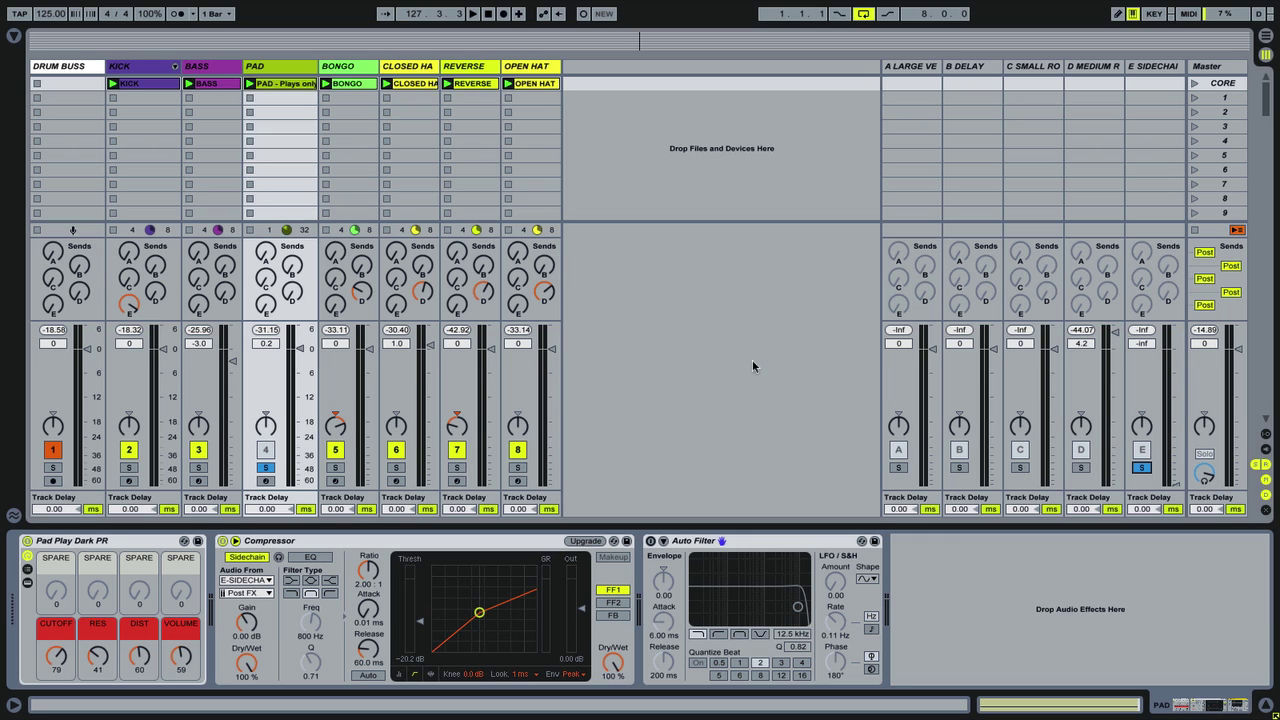
{"action": "key", "text": "space"}
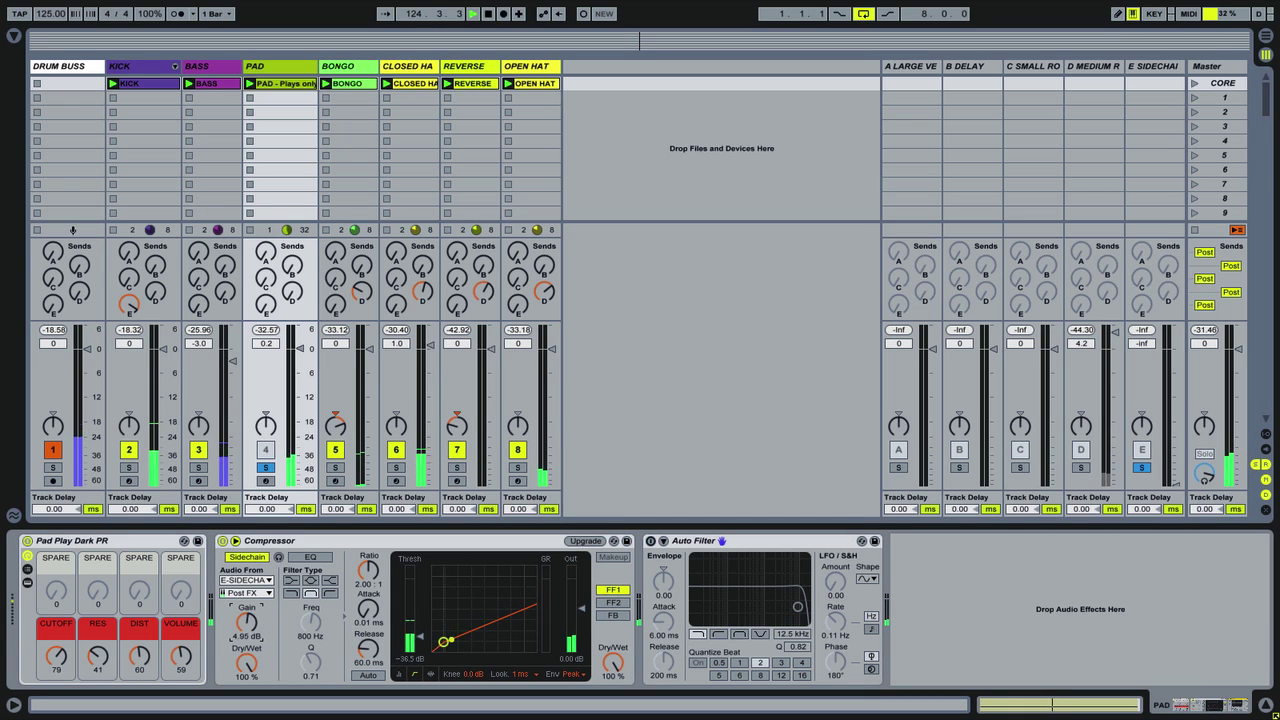
{"action": "left_click_drag", "start_coordinate": [246, 622], "coordinate": [246, 597]}
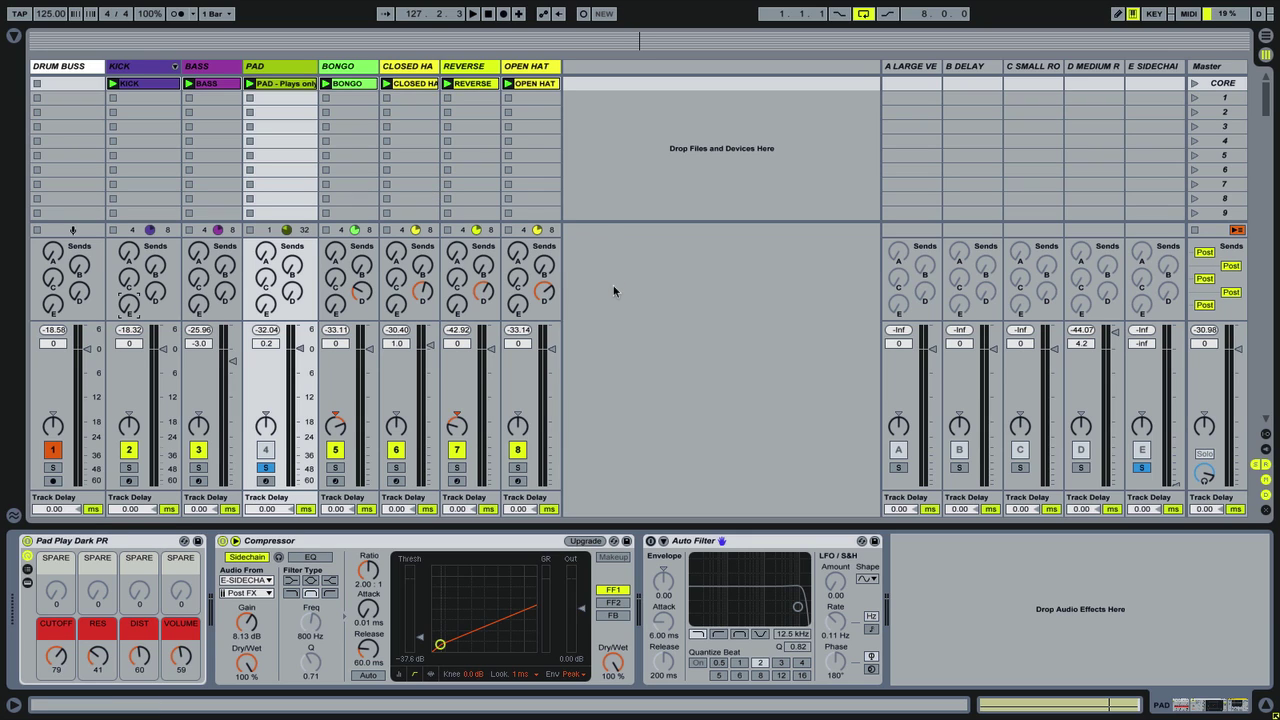
Try the BASS, BONGO and CLOSED HAT tracks in turn as sidechain triggers through send E during playback.
{"action": "key", "text": "space"}
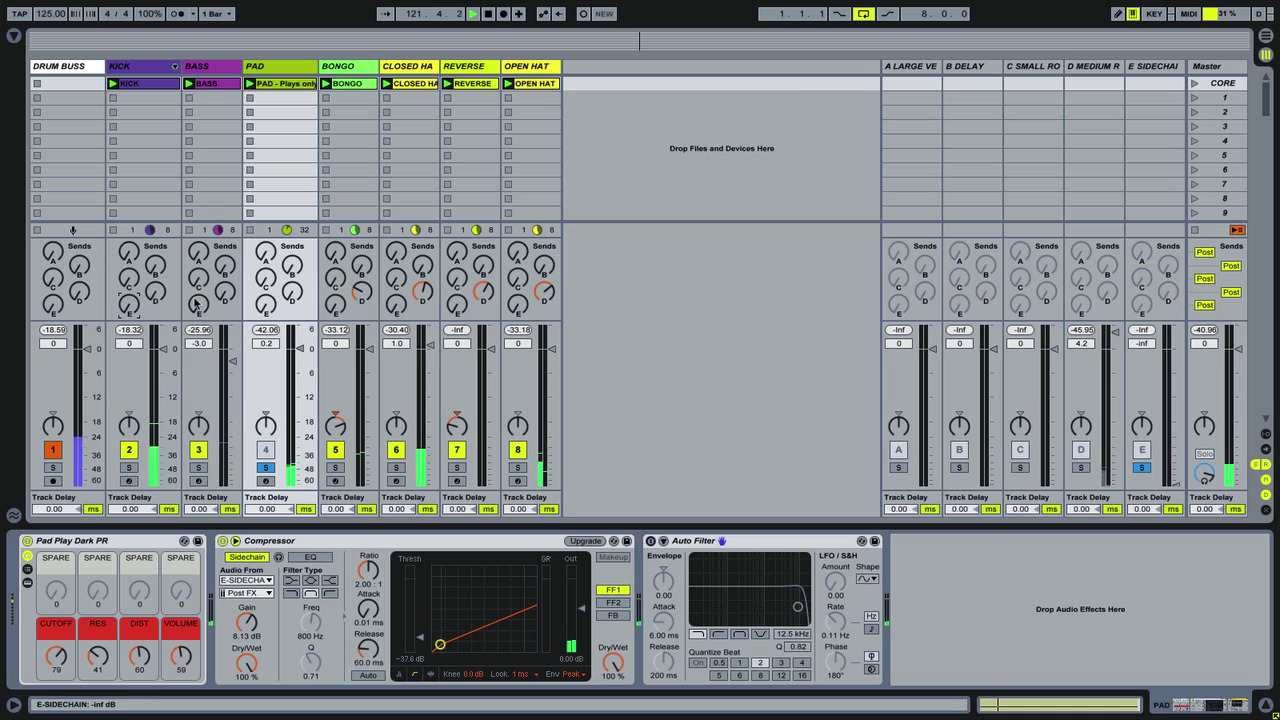
{"action": "left_click_drag", "start_coordinate": [199, 303], "coordinate": [199, 275]}
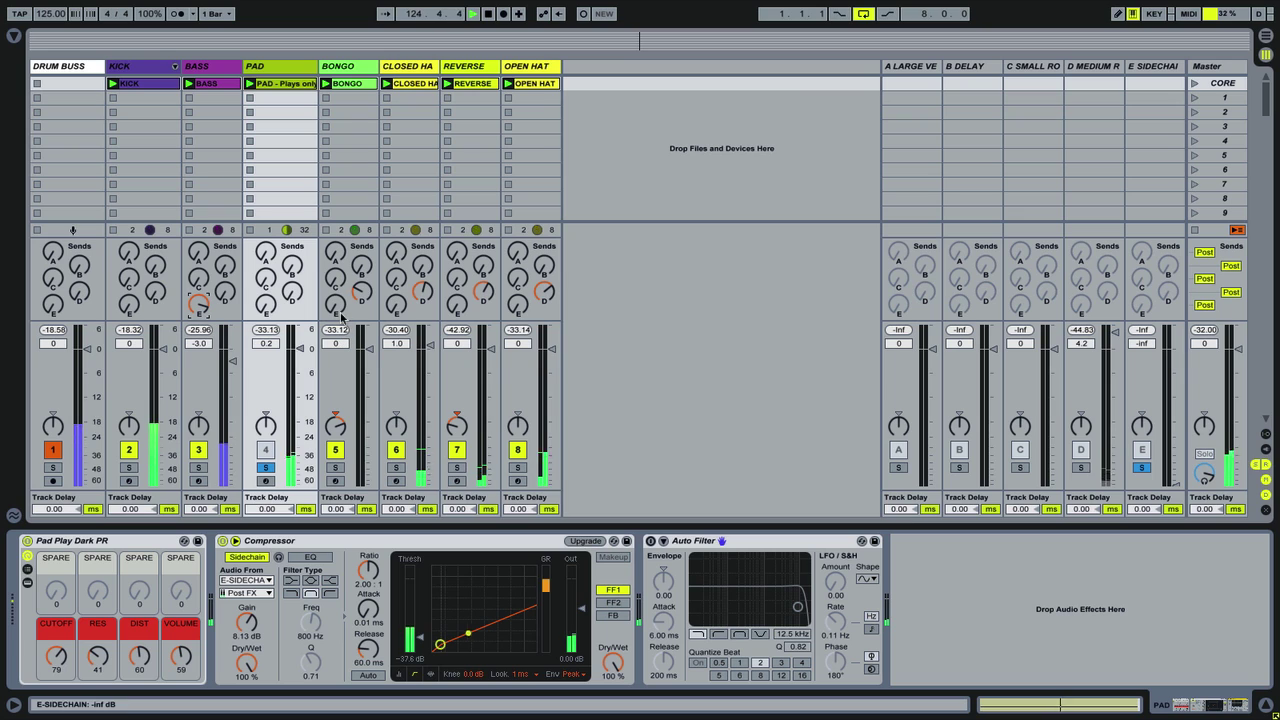
{"action": "left_click_drag", "start_coordinate": [335, 303], "coordinate": [335, 280]}
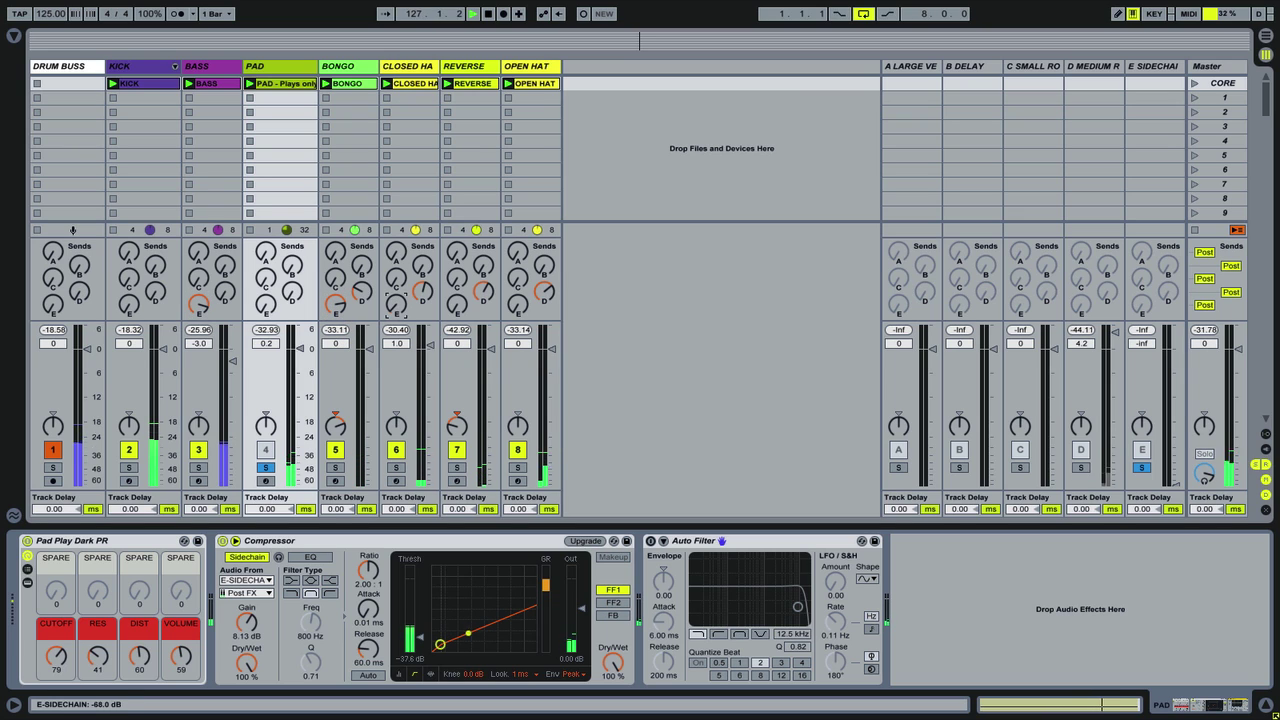
{"action": "left_click_drag", "start_coordinate": [388, 311], "coordinate": [388, 272]}
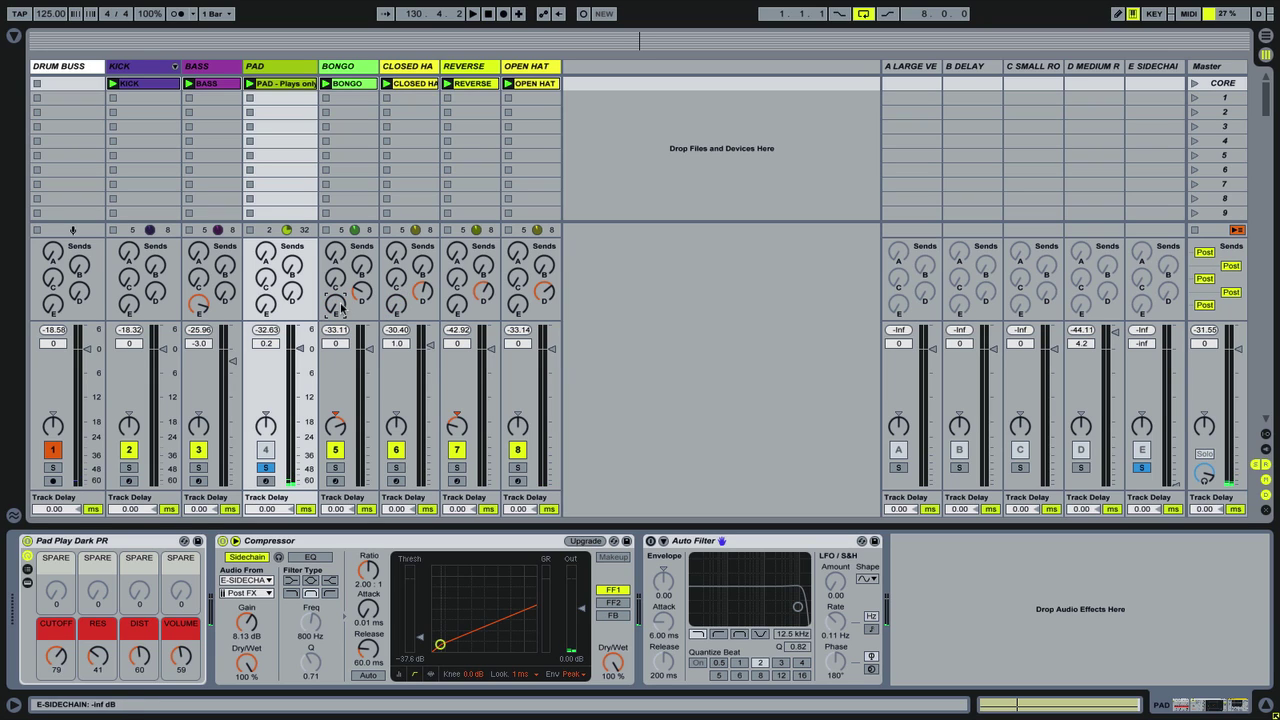
Feed both KICK, at -10.8 dB, and BASS into send E, and reduce the Compressor's sidechain gain to 2.41 dB.
{"action": "left_click_drag", "start_coordinate": [130, 306], "coordinate": [192, 304]}
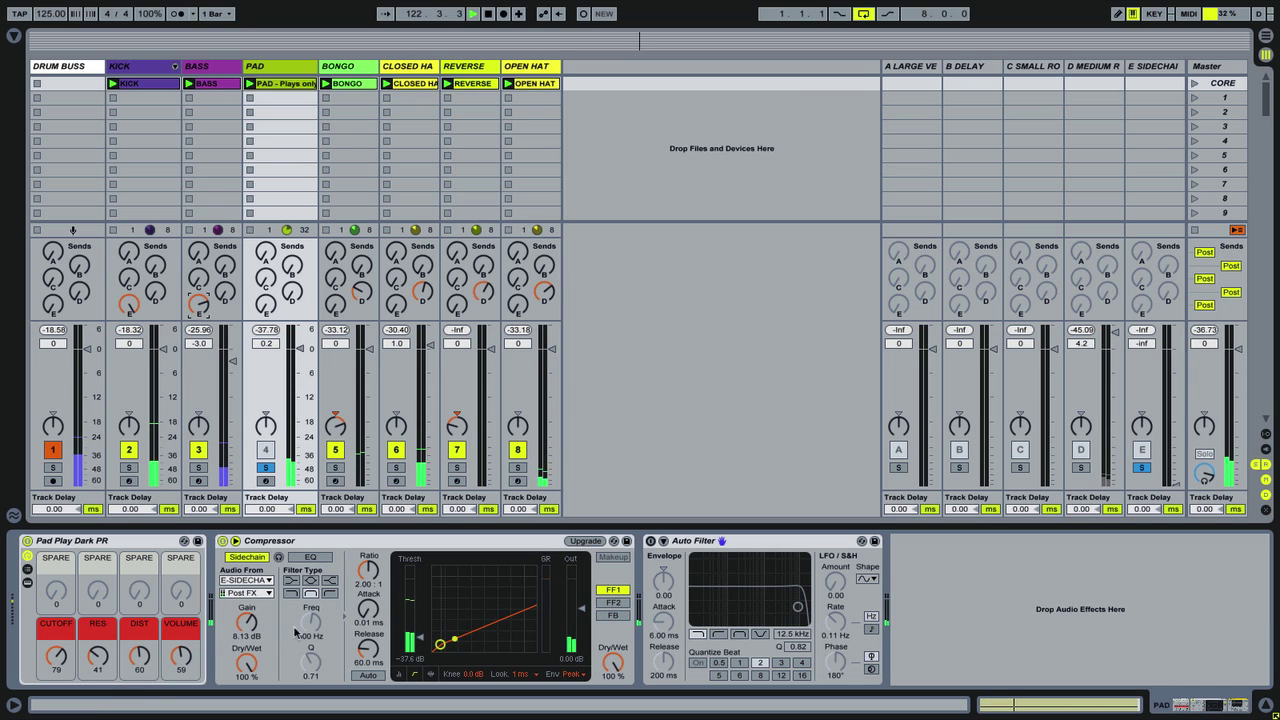
{"action": "left_click_drag", "start_coordinate": [250, 620], "coordinate": [250, 631]}
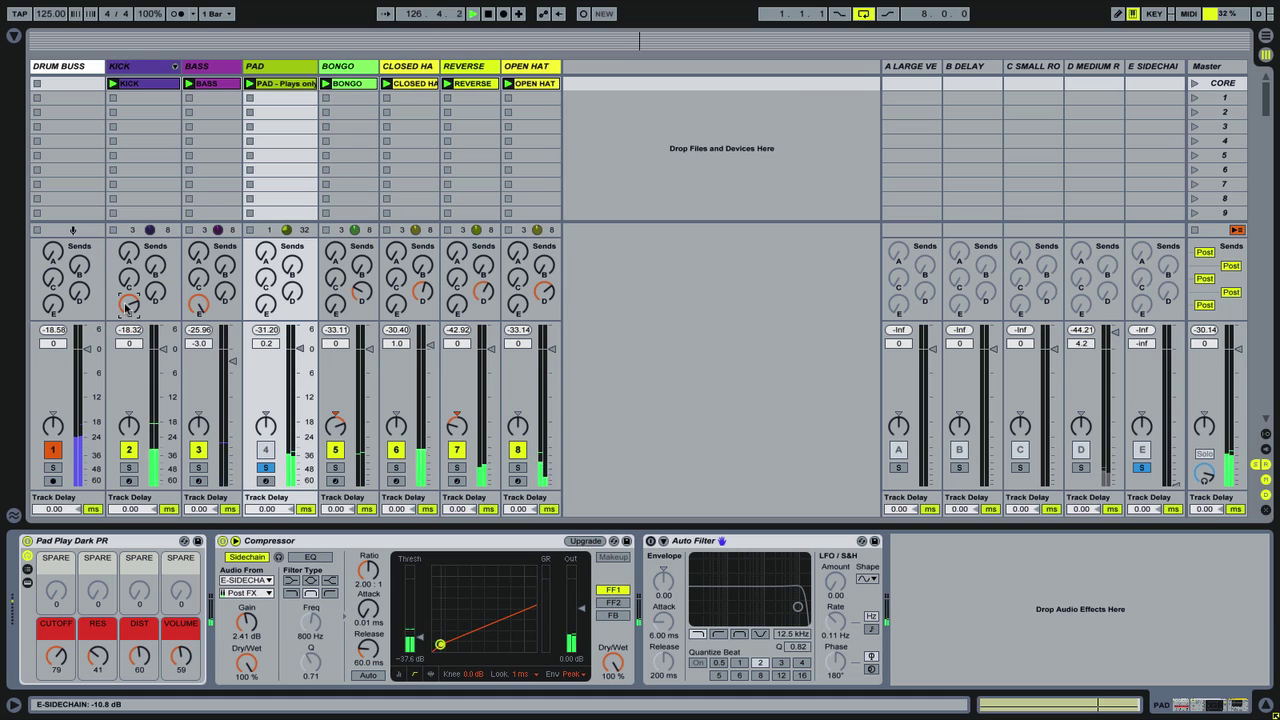
Unsolo the PAD track and set the Compressor's sidechain gain to -3.16 dB and release to 124 ms.
{"action": "left_click", "coordinate": [265, 468]}
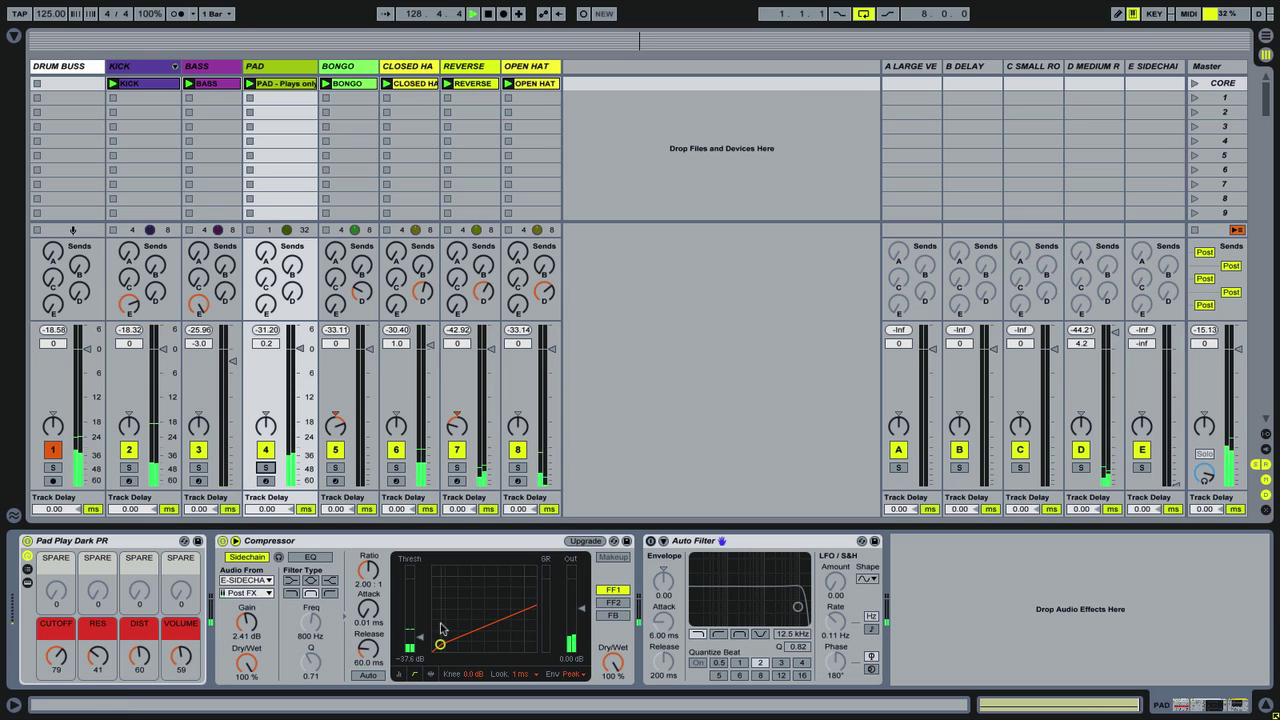
{"action": "left_click_drag", "start_coordinate": [246, 624], "coordinate": [233, 626]}
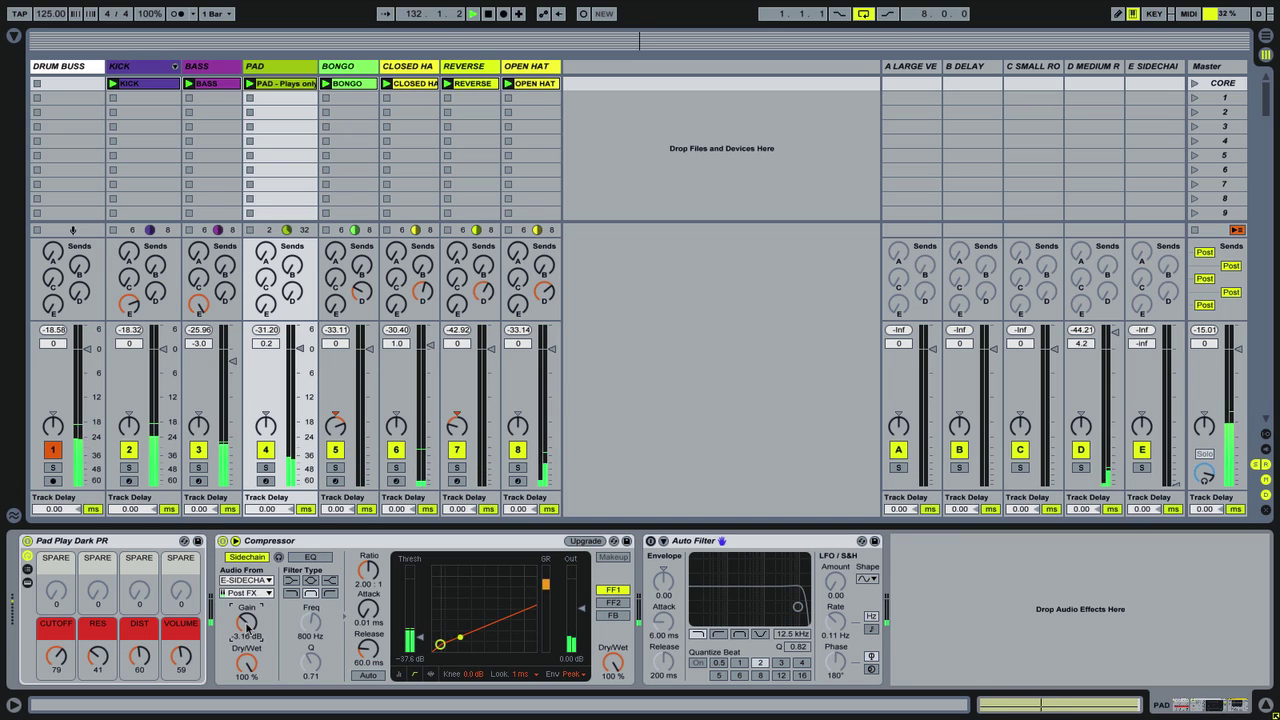
{"action": "mouse_move", "coordinate": [370, 662]}
{"action": "left_mouse_down"}
{"action": "mouse_move", "coordinate": [370, 645]}
{"action": "mouse_move", "coordinate": [370, 662]}
{"action": "left_mouse_up"}
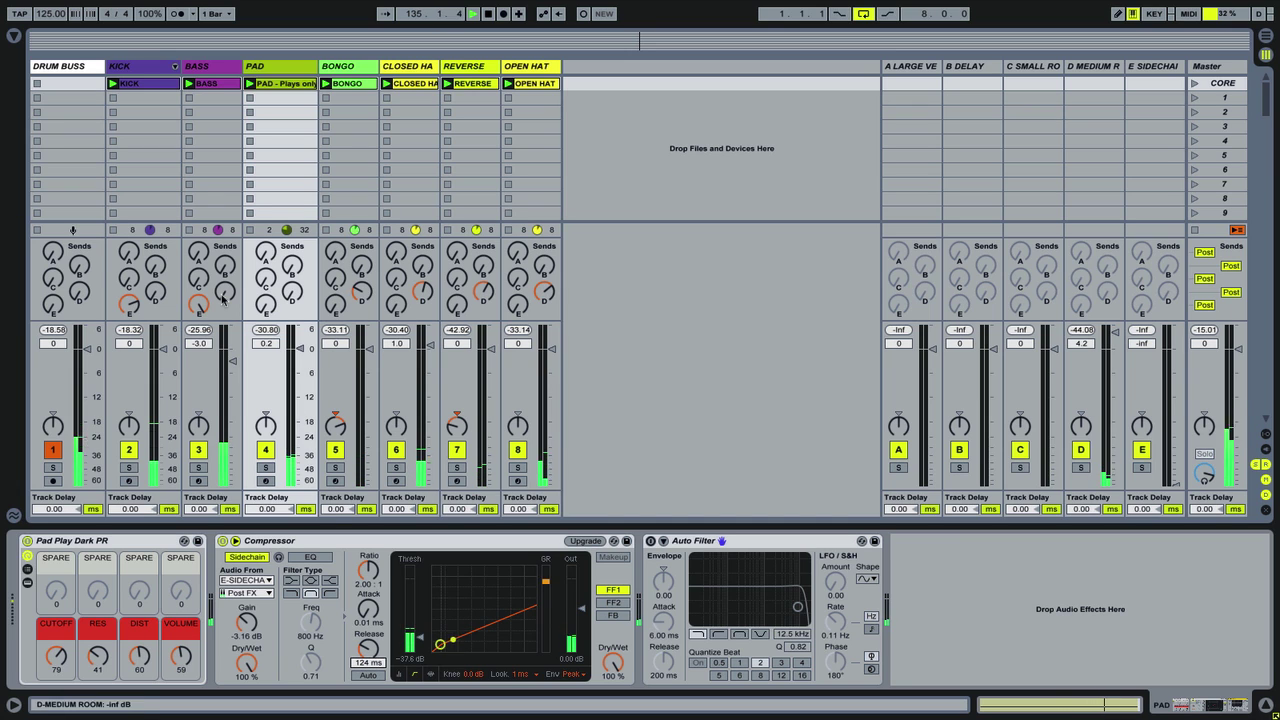
Replace BASS with BONGO at full level on send E, and raise the Compressor's sidechain gain to 5.59 dB.
{"action": "left_click_drag", "start_coordinate": [200, 305], "coordinate": [200, 340]}
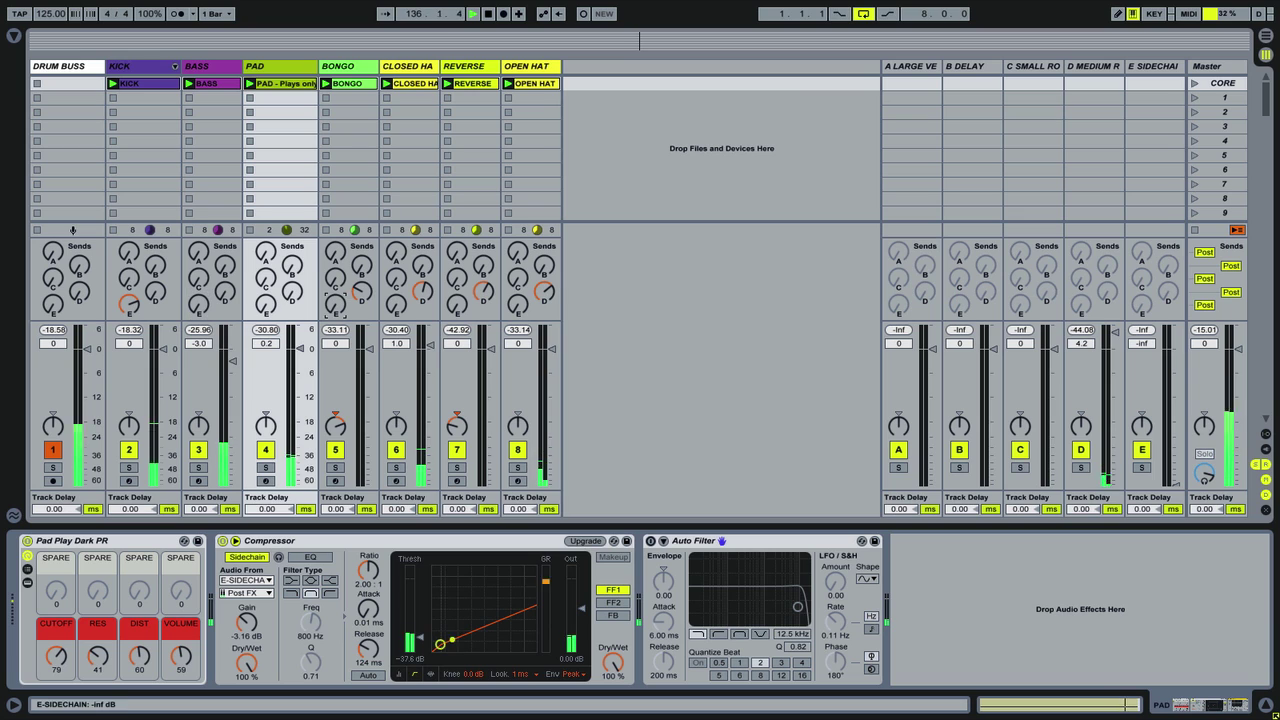
{"action": "left_click_drag", "start_coordinate": [336, 304], "coordinate": [330, 280]}
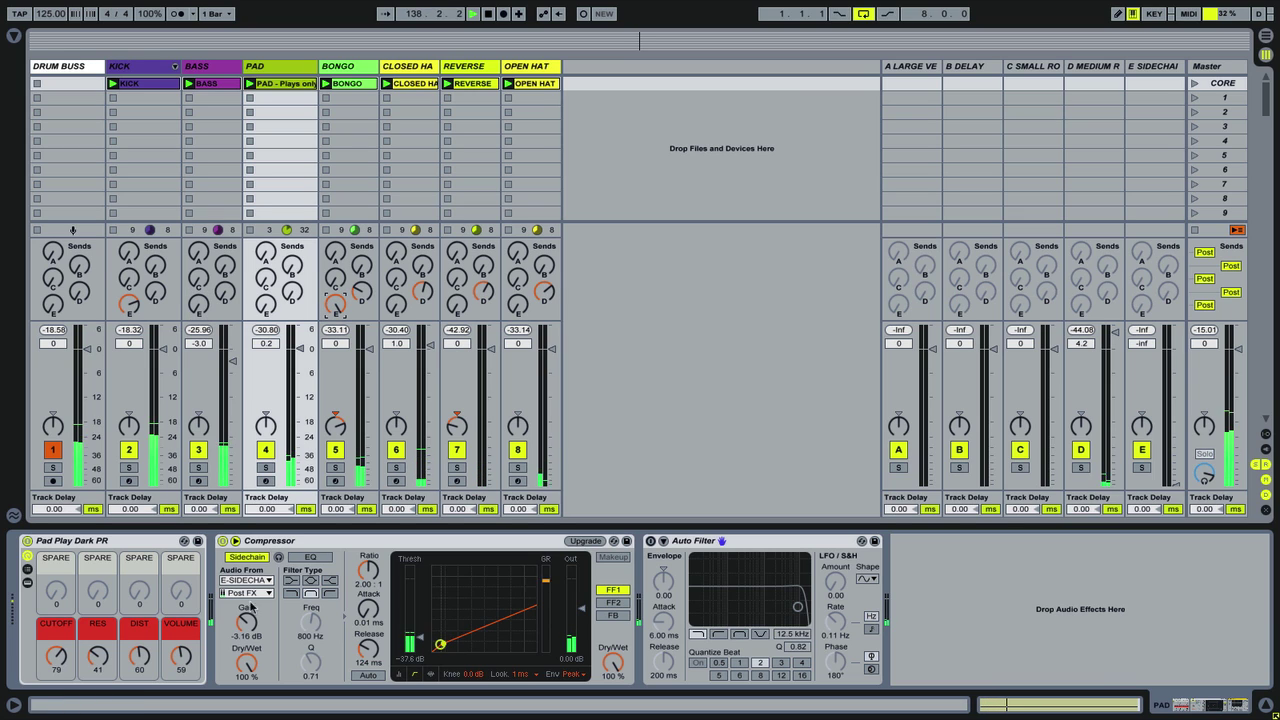
{"action": "left_click_drag", "start_coordinate": [246, 622], "coordinate": [246, 598]}
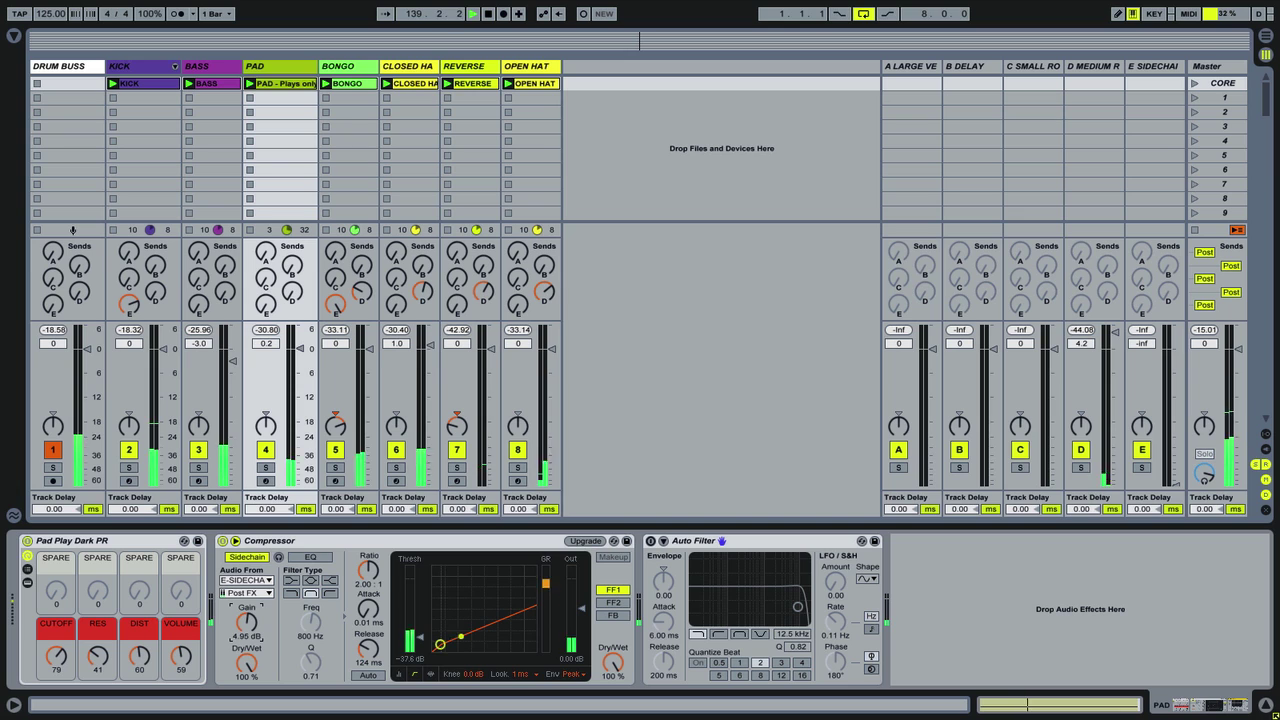
{"action": "left_click_drag", "start_coordinate": [246, 621], "coordinate": [247, 622]}
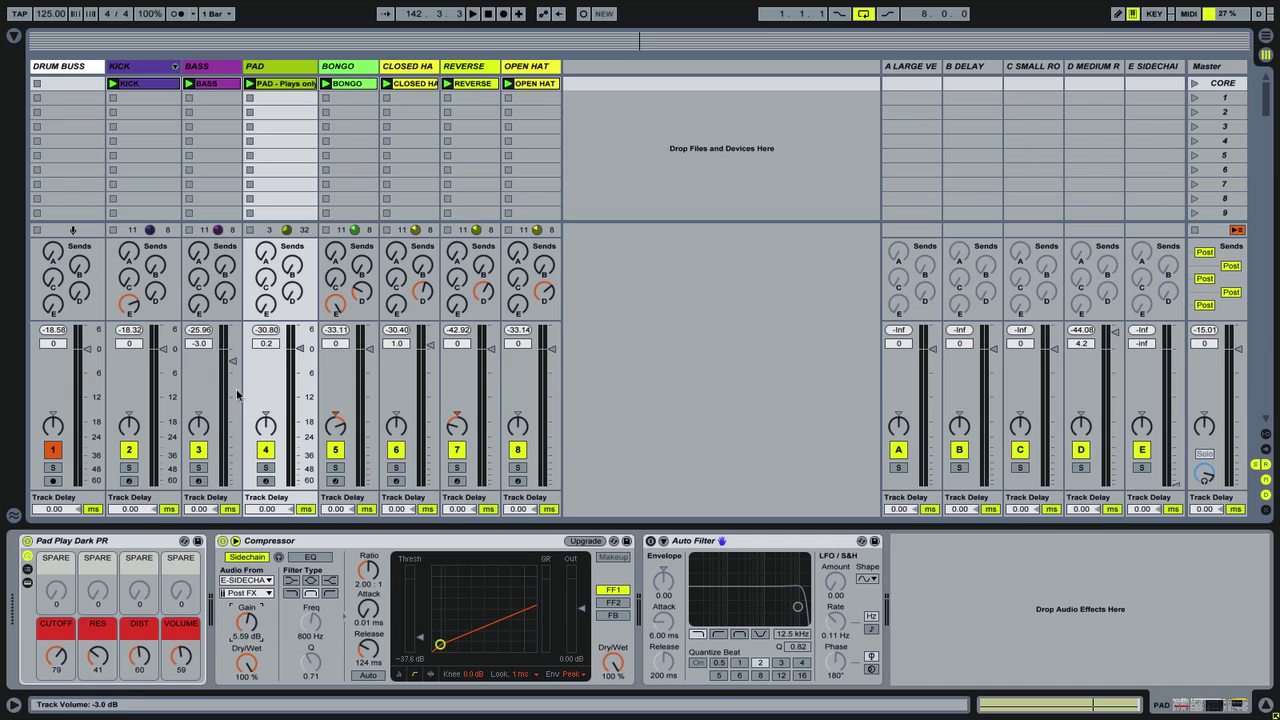
Bypass the Compressor and enable the Auto Filter with its sidechain on, taking audio from E-SIDECHAIN.
{"action": "left_click", "coordinate": [223, 541]}
{"action": "left_click", "coordinate": [650, 541]}
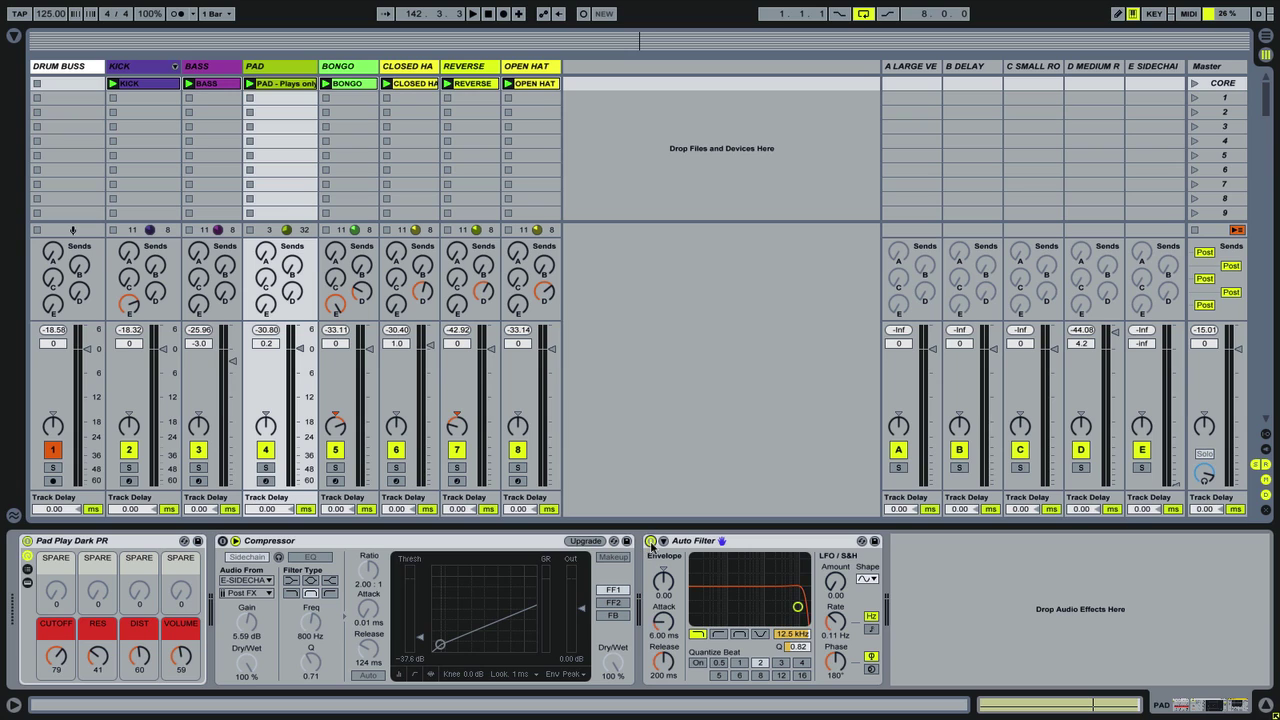
{"action": "left_click", "coordinate": [662, 541]}
{"action": "left_click", "coordinate": [673, 556]}
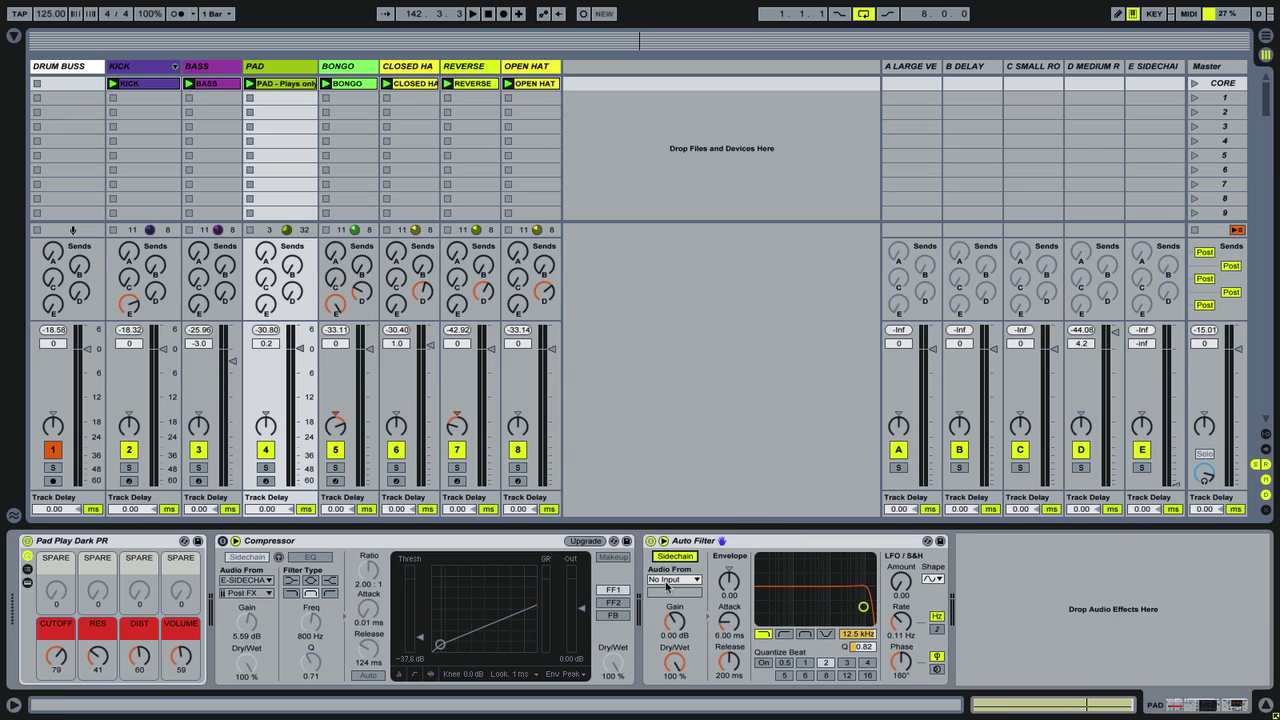
{"action": "left_click", "coordinate": [672, 580]}
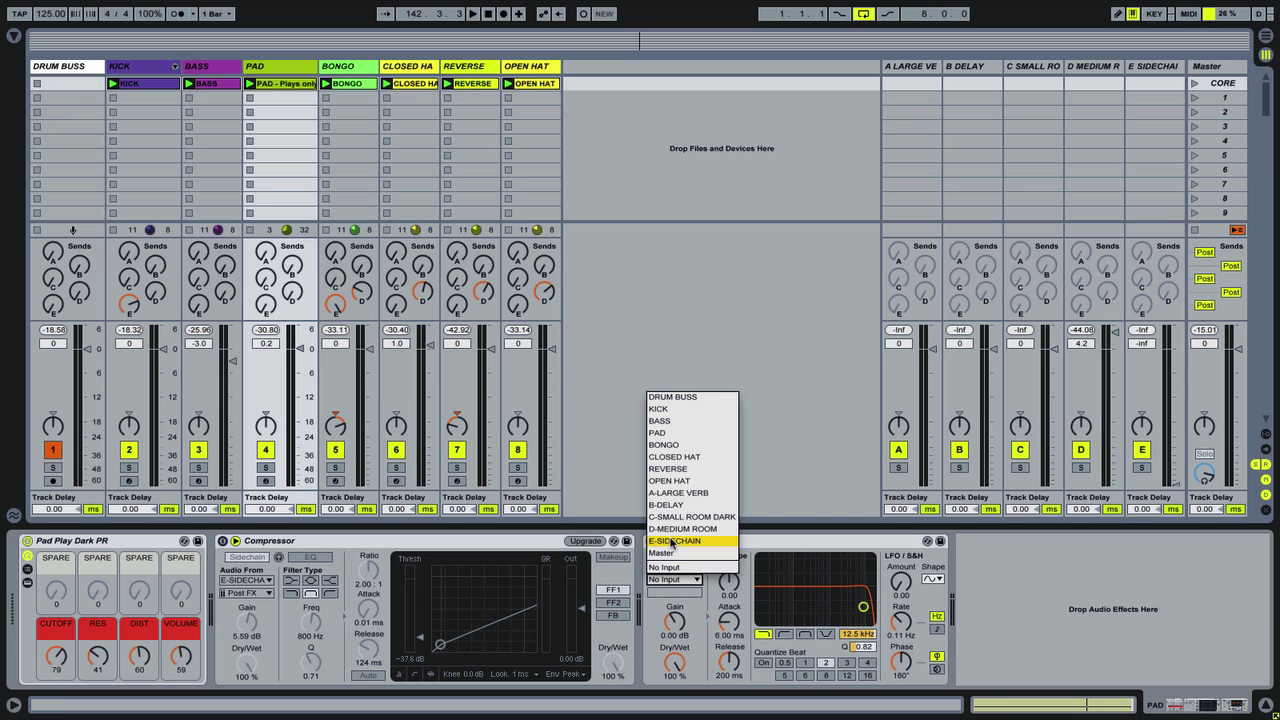
{"action": "left_click", "coordinate": [672, 541]}
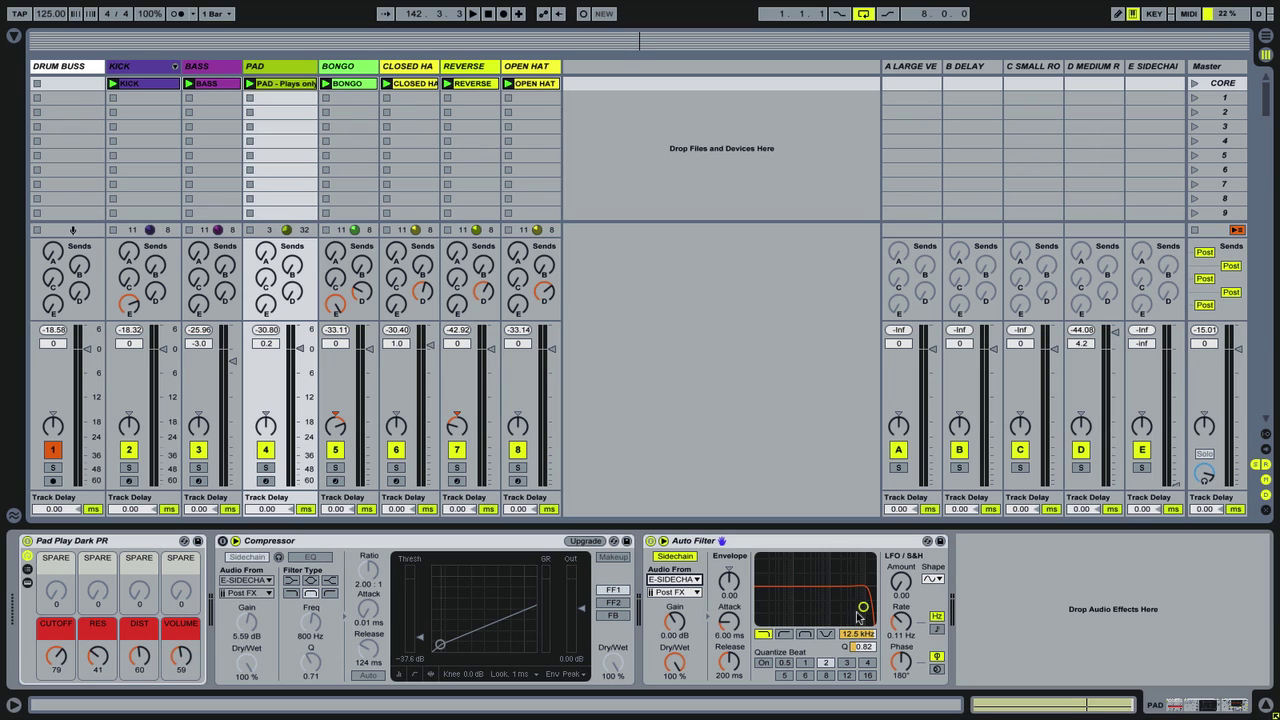
Set the Auto Filter's cutoff to 182 Hz with a Q of 1.71, and its envelope attack to 0.10 ms.
{"action": "left_click_drag", "start_coordinate": [863, 608], "coordinate": [792, 587]}
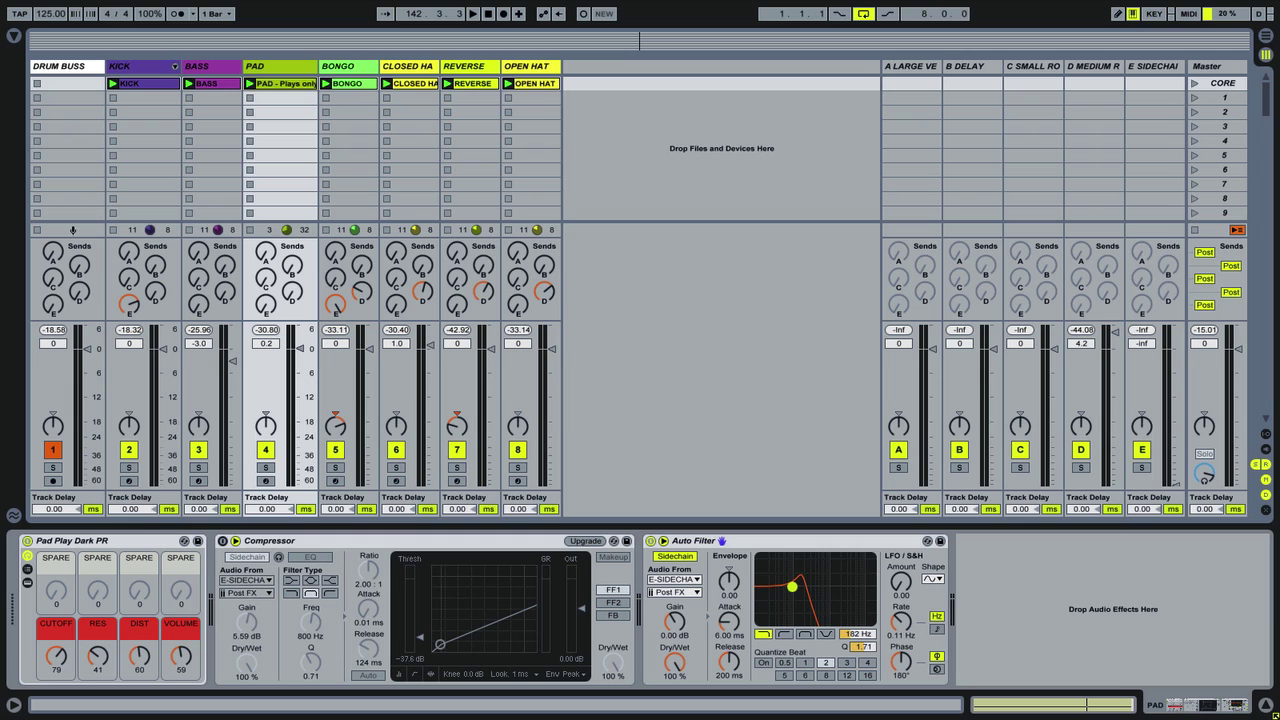
{"action": "left_click", "coordinate": [731, 616]}
Solo the PAD track together with the SIDECHAIN return and start playback.
{"action": "left_click", "coordinate": [265, 467]}
{"action": "left_click", "coordinate": [1141, 467], "text": "ctrl"}
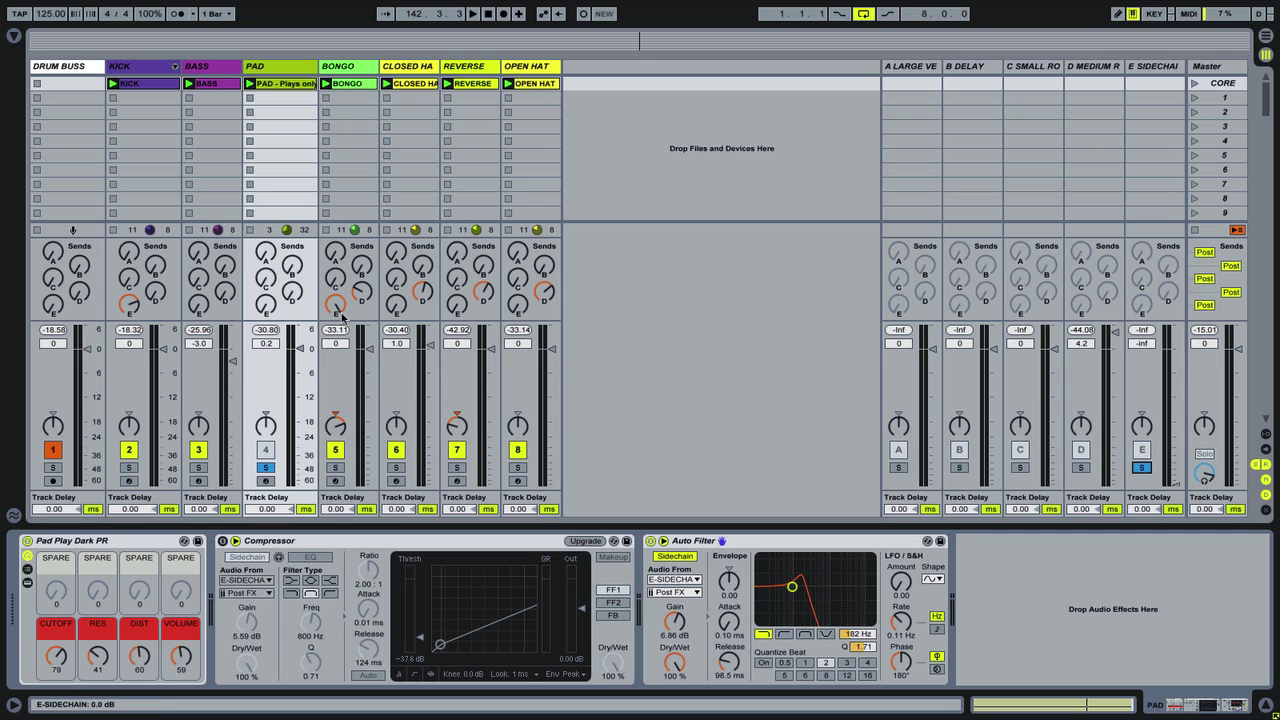
{"action": "key", "text": "space"}
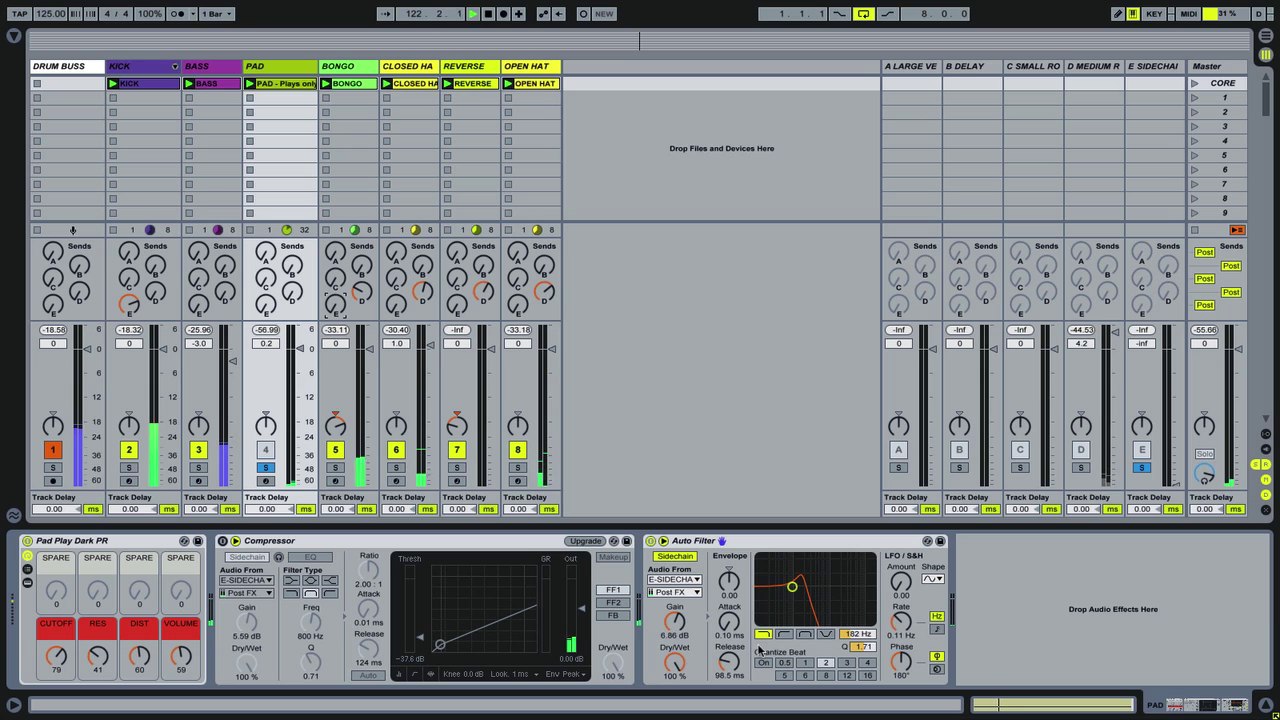
Raise the Auto Filter's sidechain gain to 8.13 dB and its Q to 2.10.
{"action": "left_click_drag", "start_coordinate": [676, 621], "coordinate": [676, 605]}
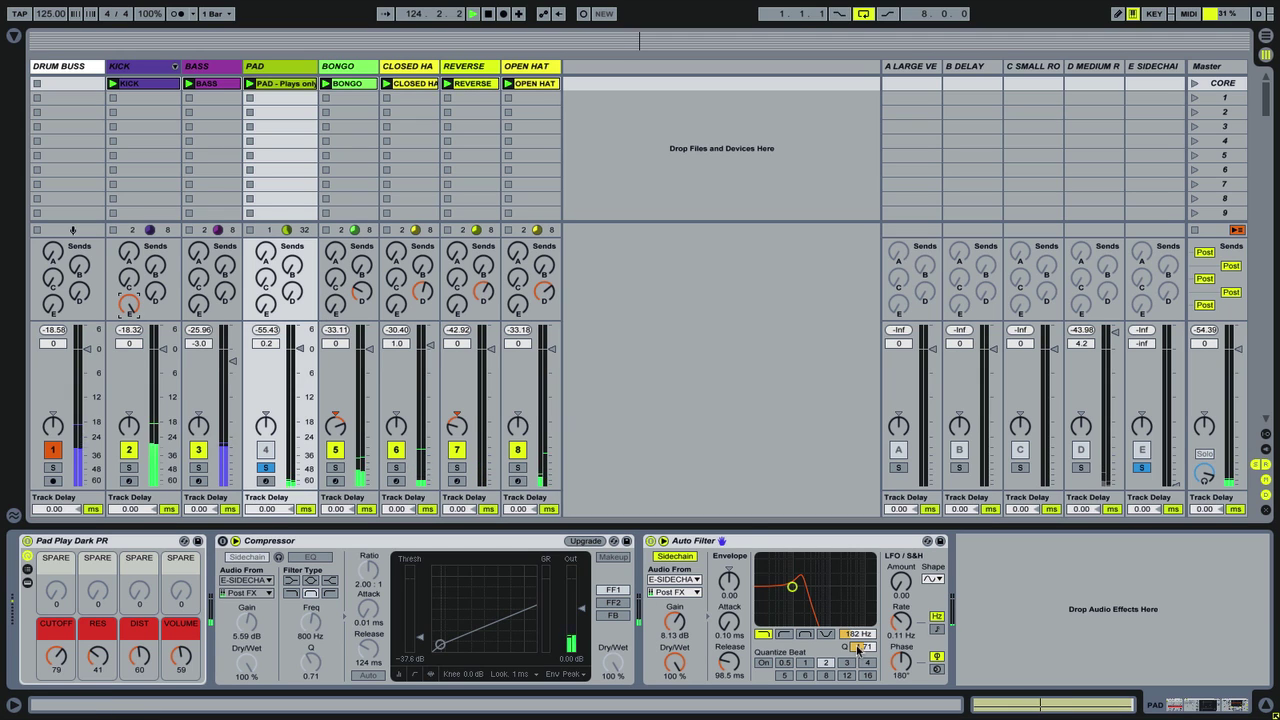
{"action": "left_click_drag", "start_coordinate": [855, 646], "coordinate": [855, 638]}
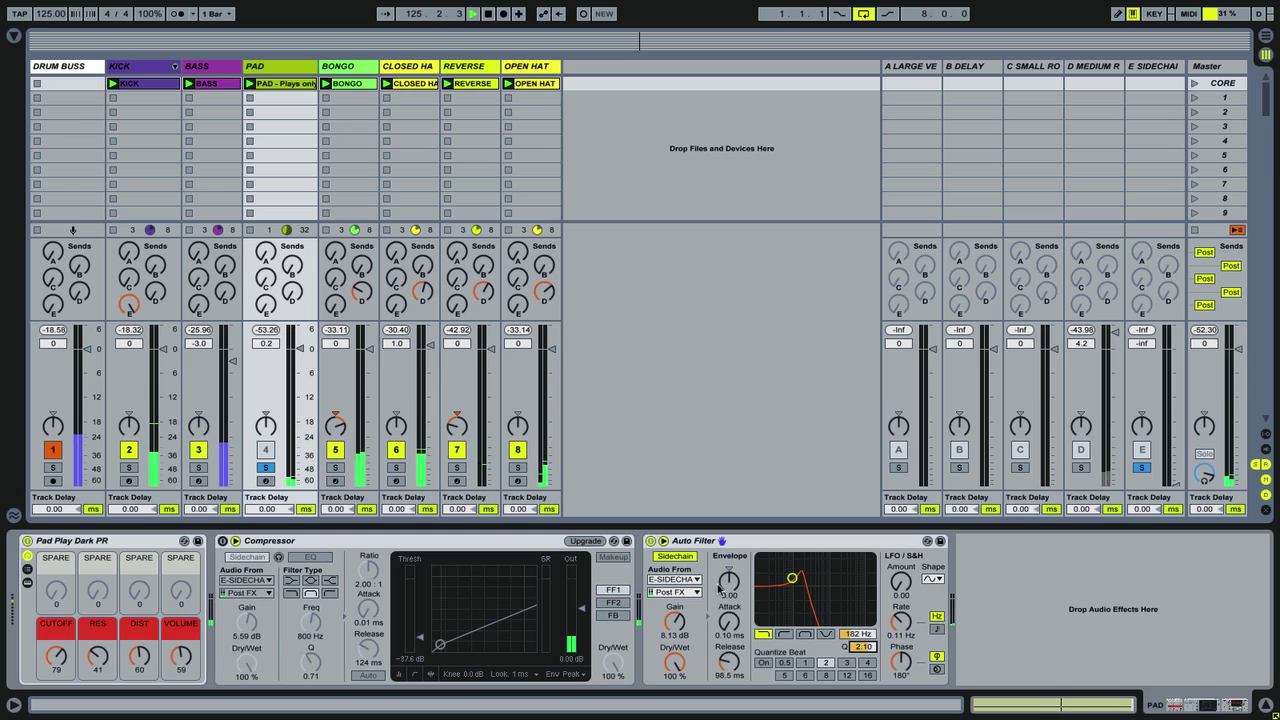
Set the Auto Filter's envelope amount to 127.
{"action": "left_click_drag", "start_coordinate": [728, 584], "coordinate": [729, 558]}
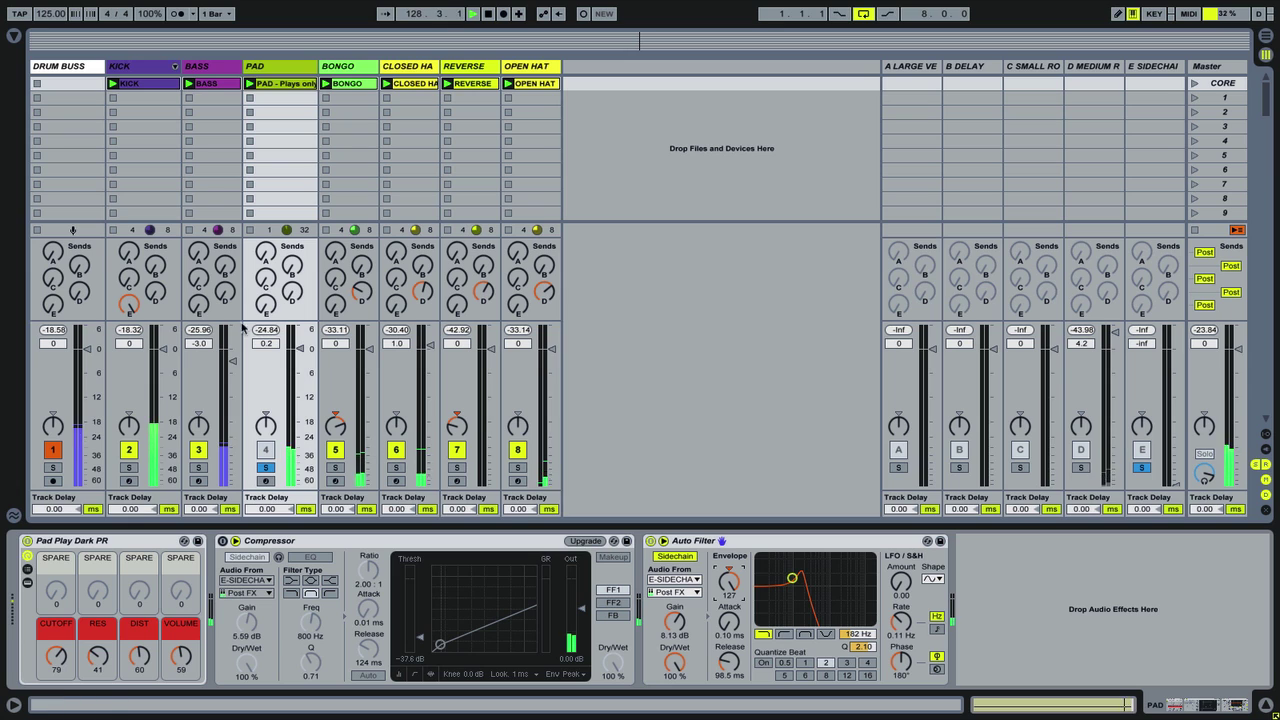
Raise BASS's send to the SIDECHAIN return to full, lower KICK's to about -8 dB, and unsolo the PAD and SIDECHAIN tracks.
{"action": "left_click_drag", "start_coordinate": [198, 303], "coordinate": [198, 263]}
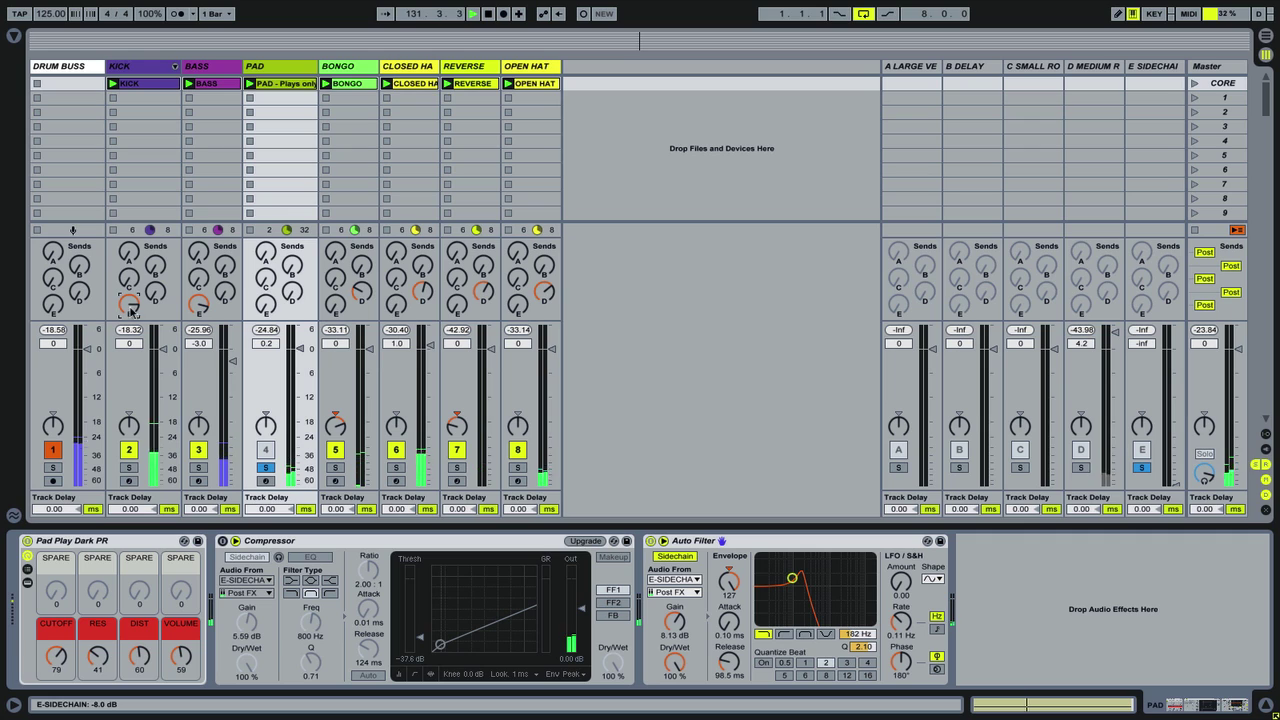
{"action": "left_click_drag", "start_coordinate": [198, 303], "coordinate": [198, 296]}
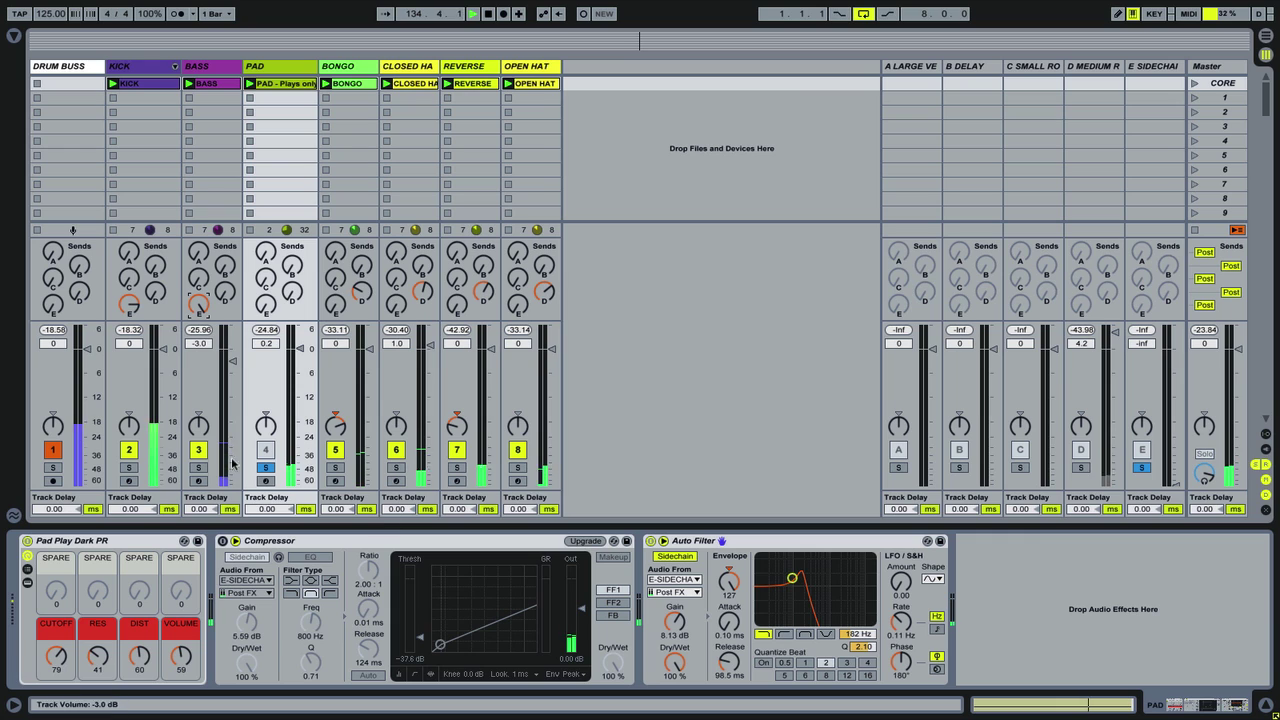
{"action": "left_click", "coordinate": [265, 467]}
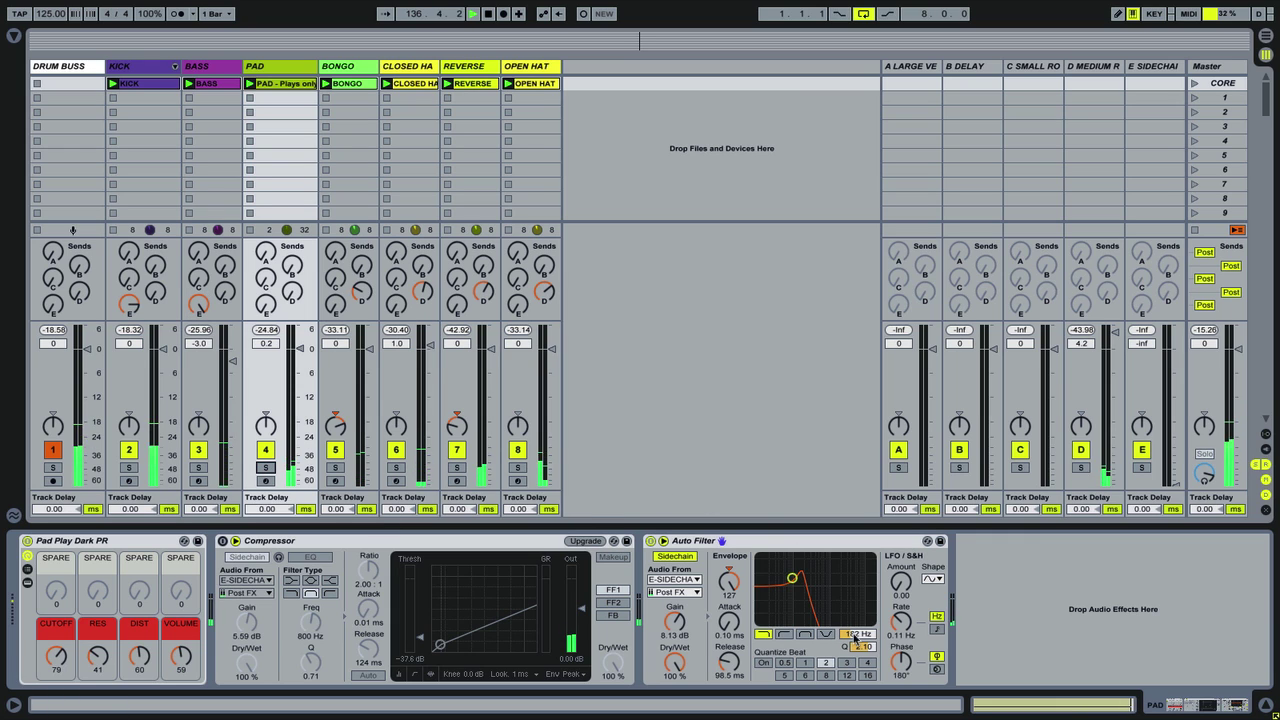
Set the Auto Filter's cutoff to 168 Hz, Q to 1.71 and envelope release to 105 ms, and turn on Quantize Beat.
{"action": "mouse_move", "coordinate": [856, 634]}
{"action": "left_mouse_down"}
{"action": "mouse_move", "coordinate": [860, 650]}
{"action": "mouse_move", "coordinate": [858, 630]}
{"action": "left_mouse_up"}
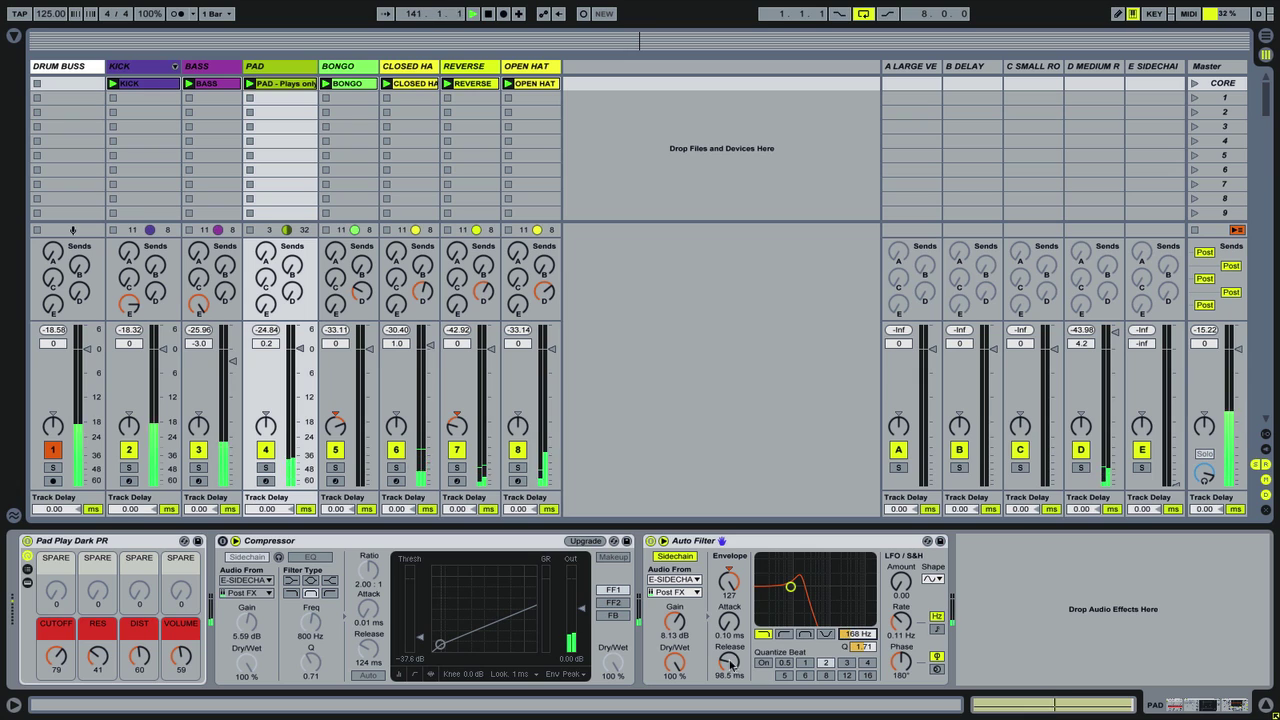
{"action": "left_click_drag", "start_coordinate": [729, 665], "coordinate": [728, 662]}
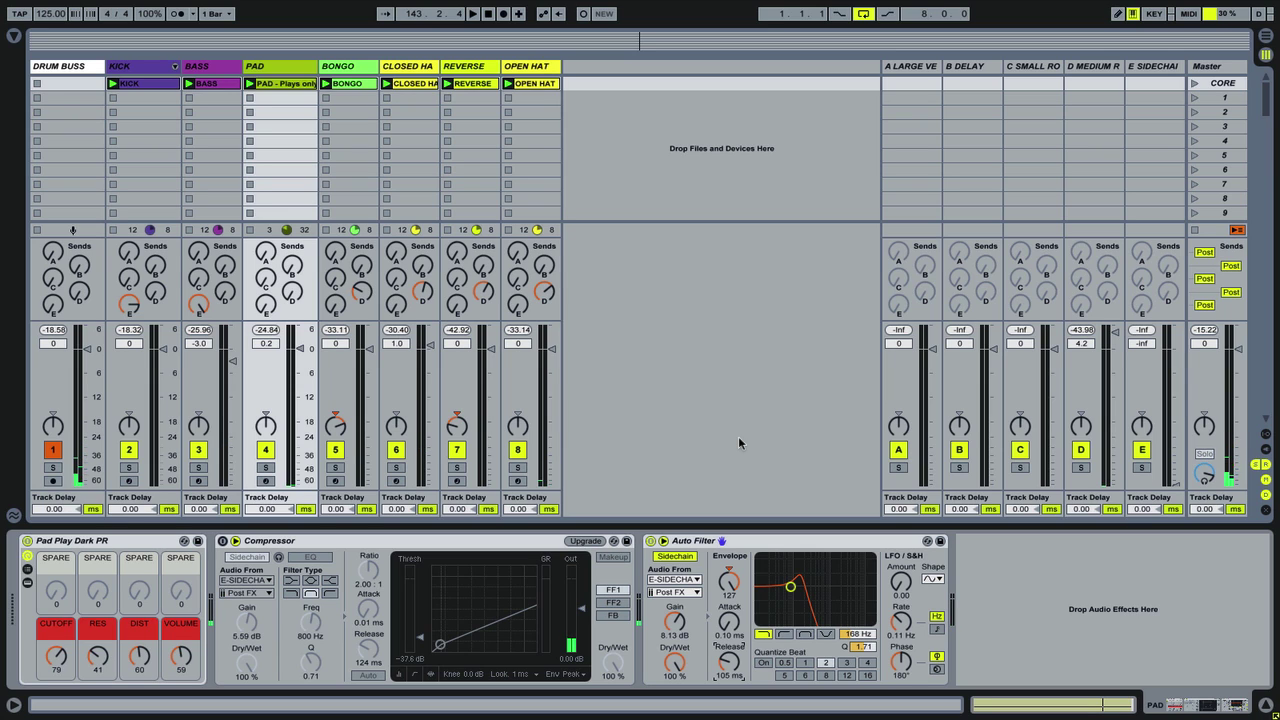
{"action": "left_click", "coordinate": [762, 662]}
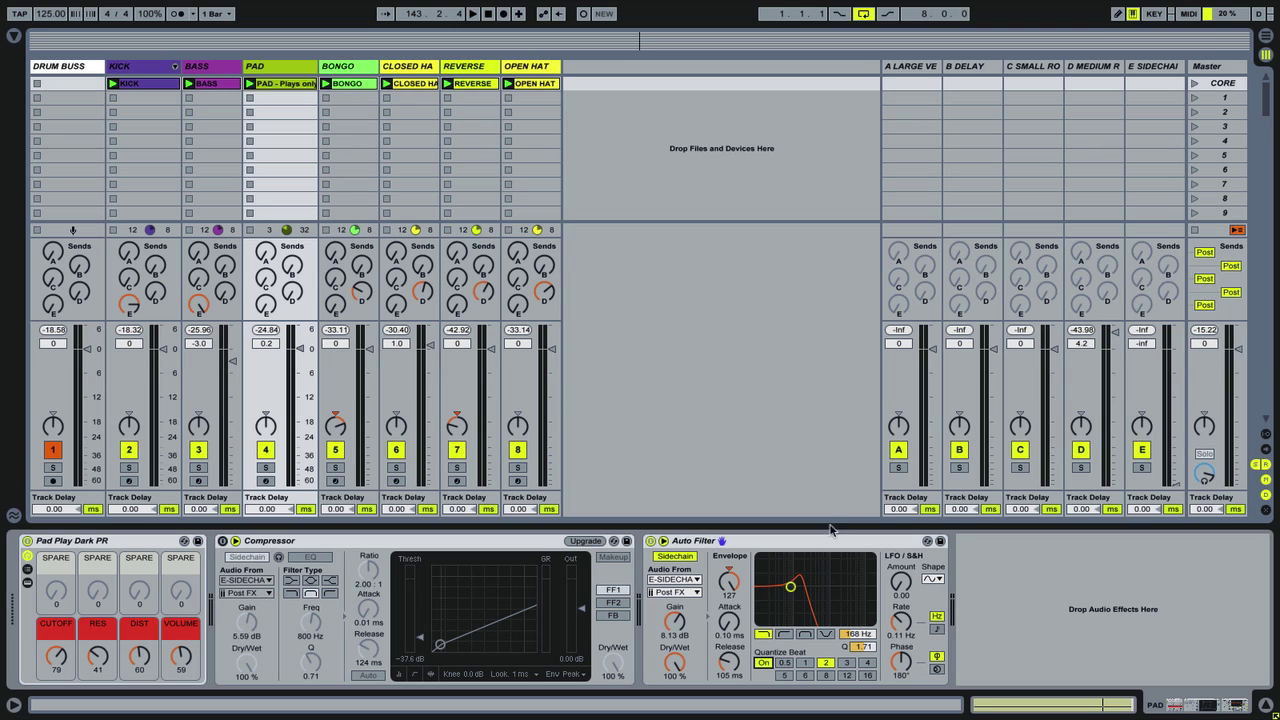
With playback running, set the Auto Filter's cutoff to 268 Hz with a Q of 2.02, and raise BONGO's send to the SIDECHAIN return.
{"action": "key", "text": "space"}
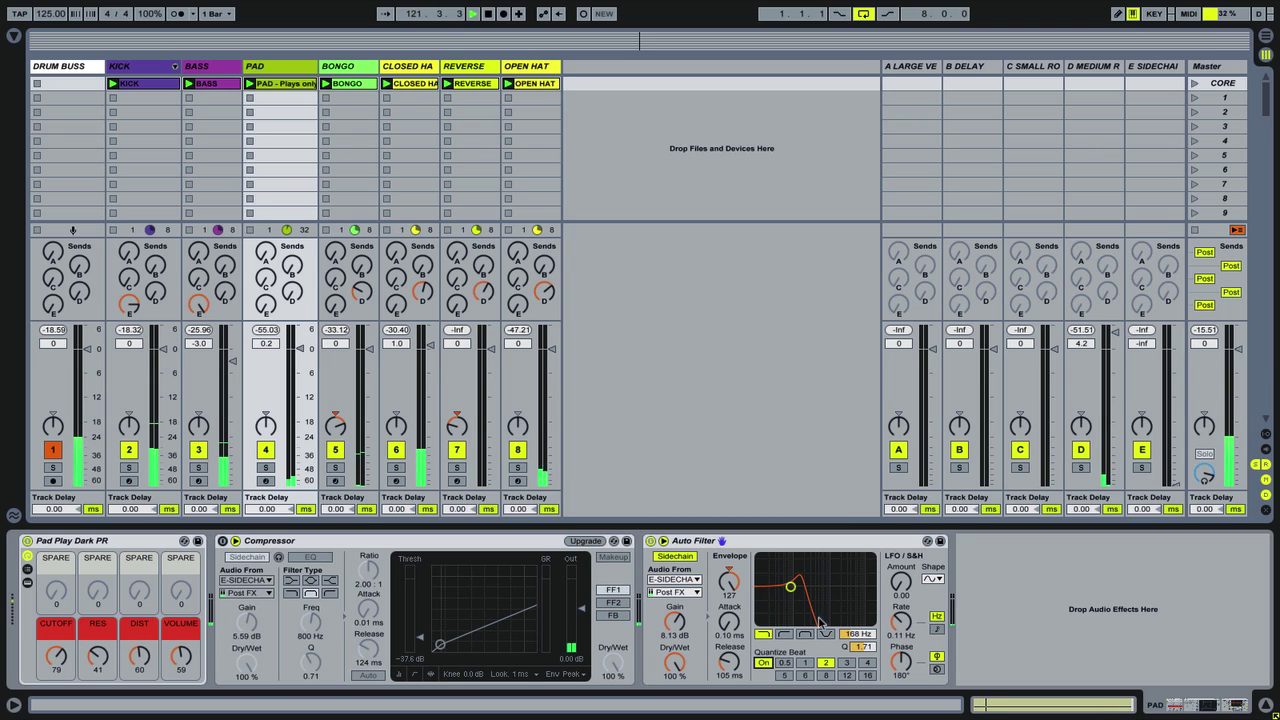
{"action": "left_click_drag", "start_coordinate": [849, 646], "coordinate": [864, 640]}
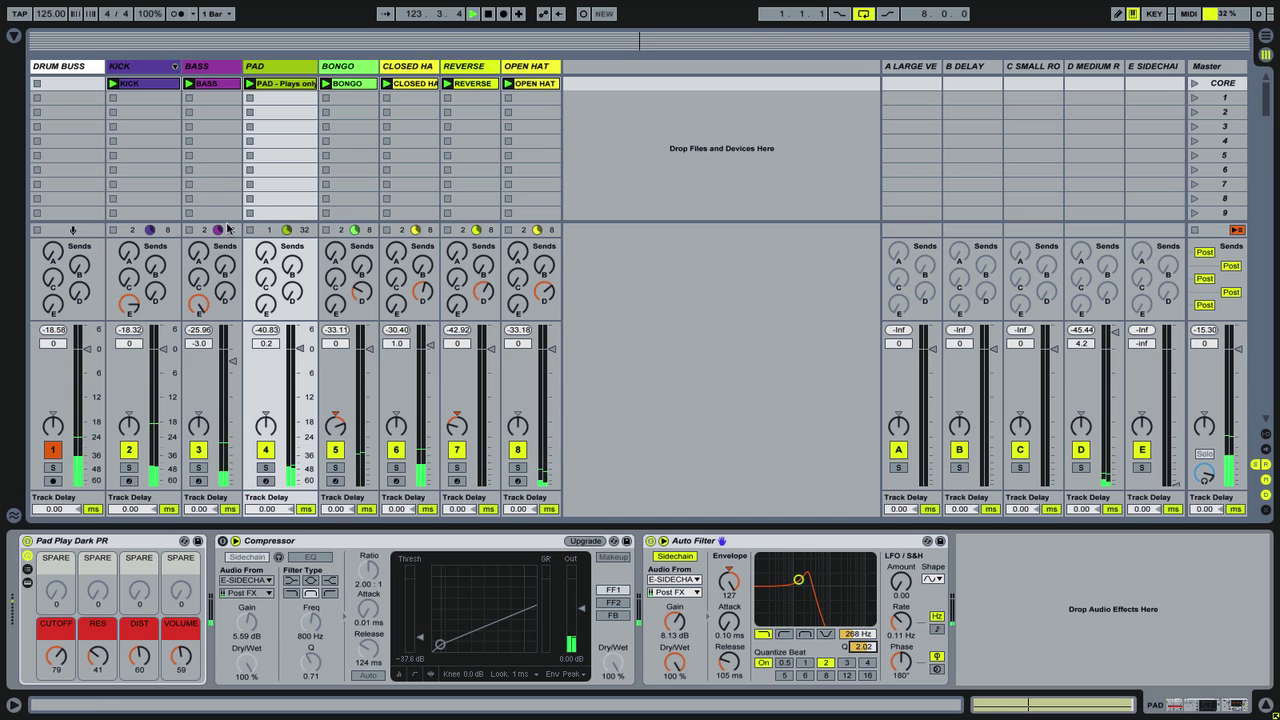
{"action": "left_click_drag", "start_coordinate": [335, 304], "coordinate": [335, 298]}
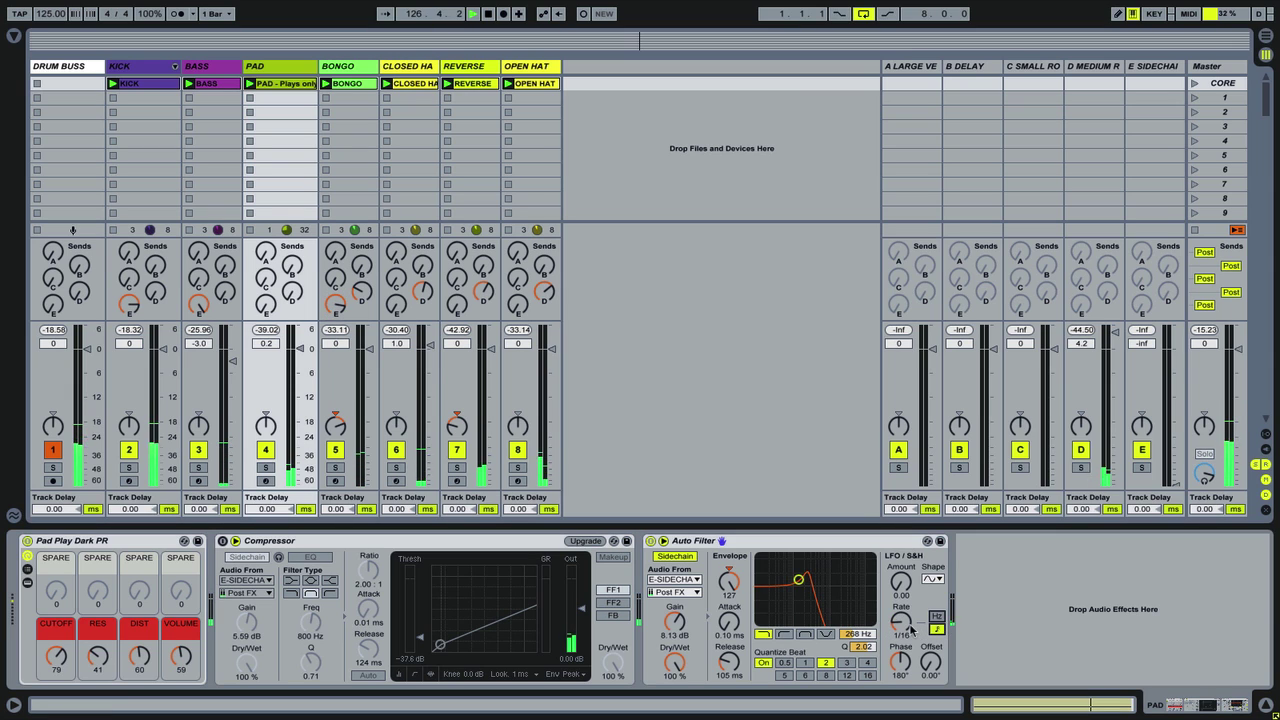
Sync the Auto Filter's LFO to the tempo at a rate of 1, and set its amount to 10.0.
{"action": "left_click", "coordinate": [937, 629]}
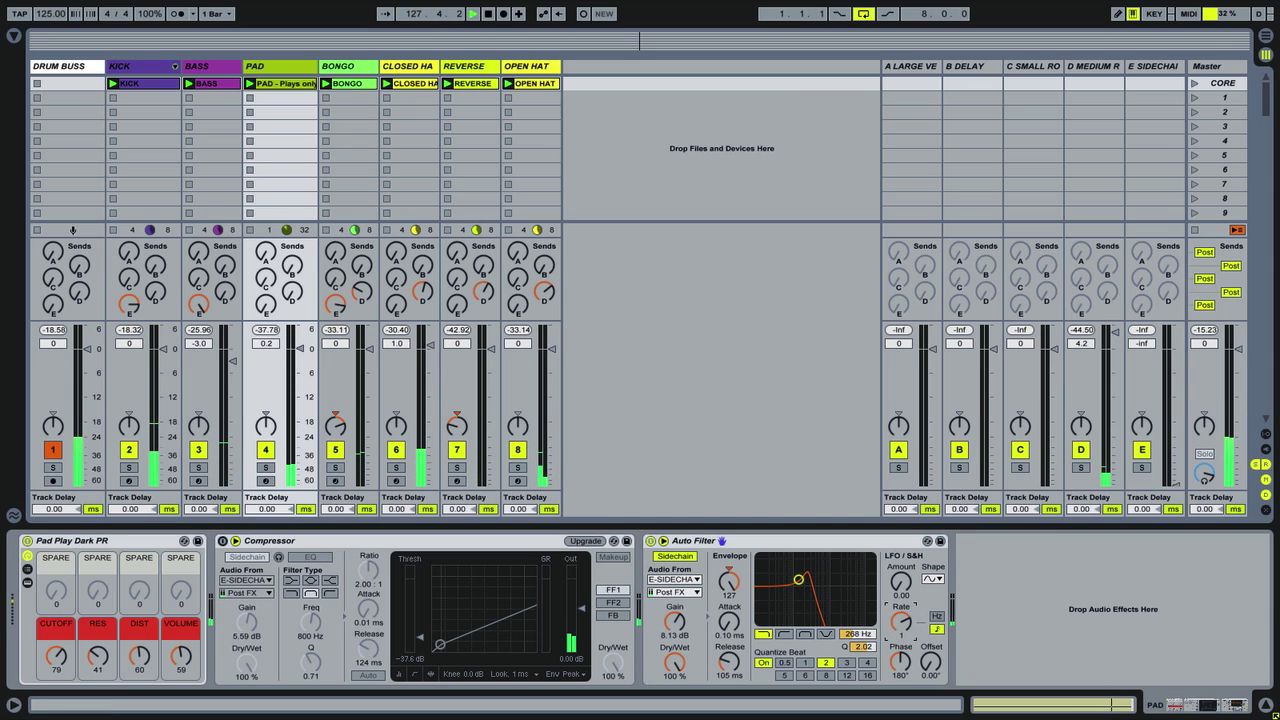
{"action": "left_click", "coordinate": [905, 620]}
{"action": "left_click_drag", "start_coordinate": [900, 582], "coordinate": [900, 566]}
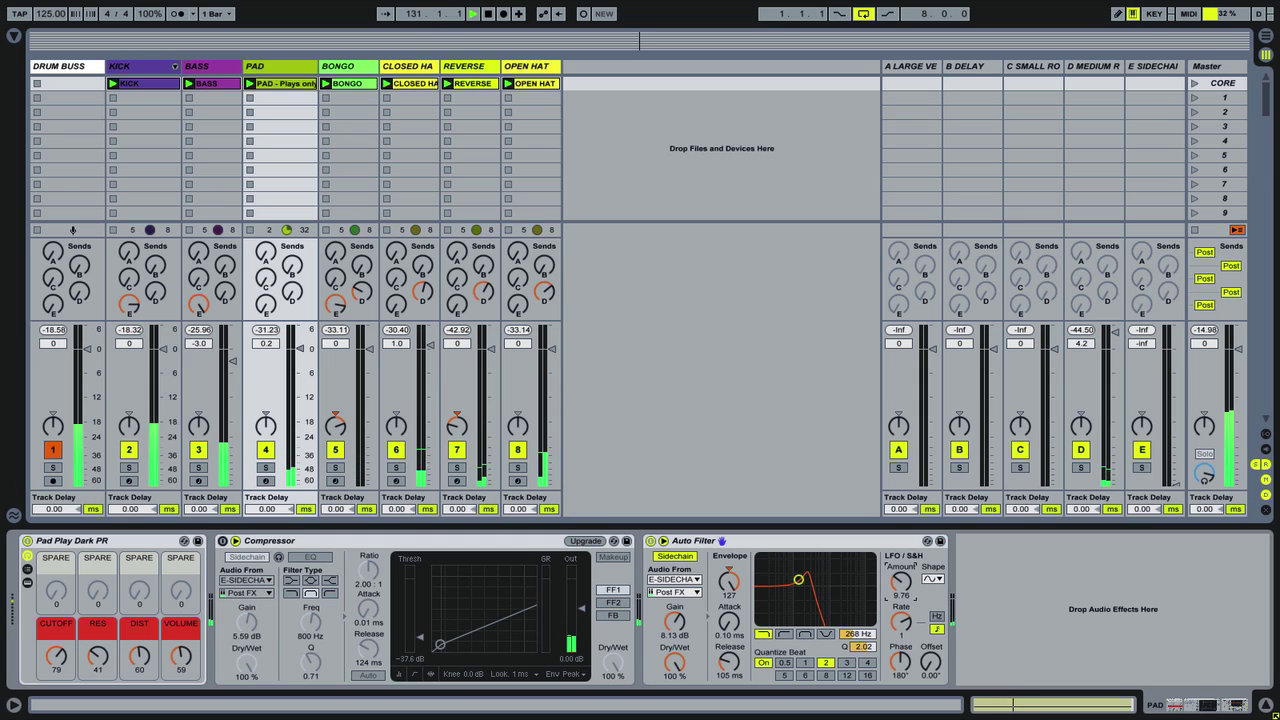
{"action": "left_click_drag", "start_coordinate": [902, 594], "coordinate": [903, 586]}
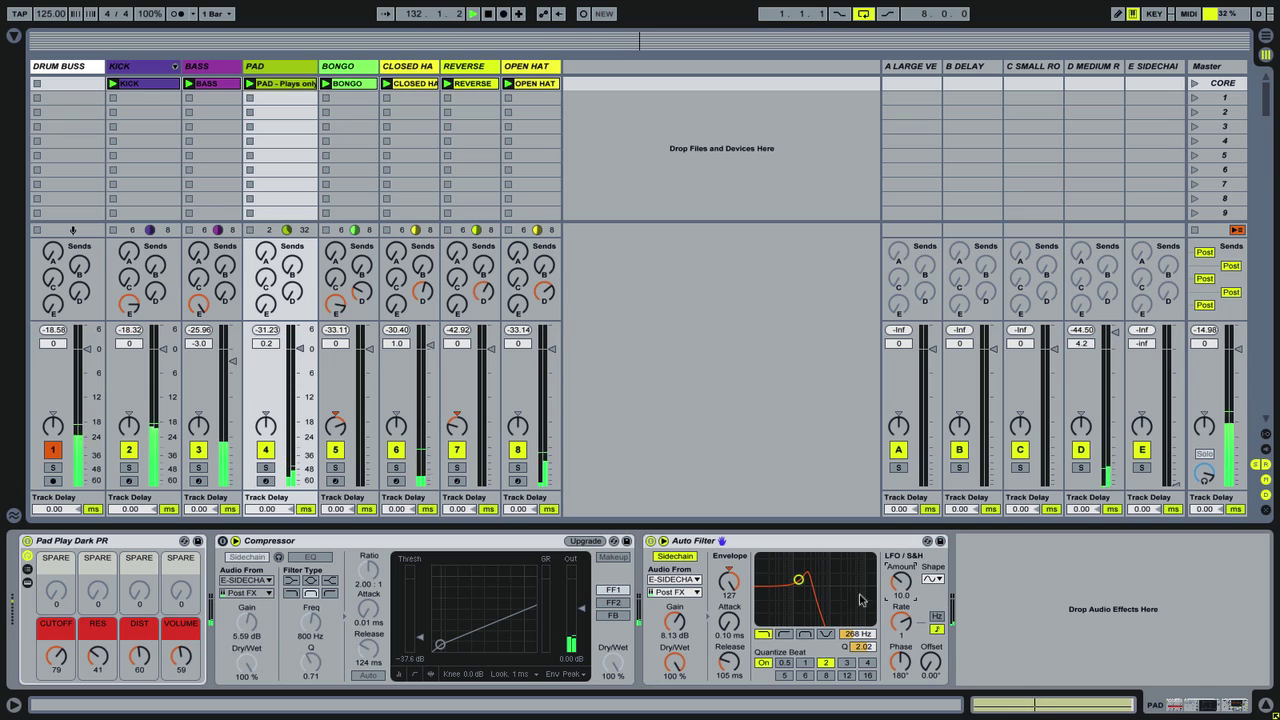
Raise the Auto Filter's sidechain gain to 12.6 dB, its Q to 2.21 and the LFO amount to 10.7.
{"action": "left_click_drag", "start_coordinate": [675, 621], "coordinate": [675, 608]}
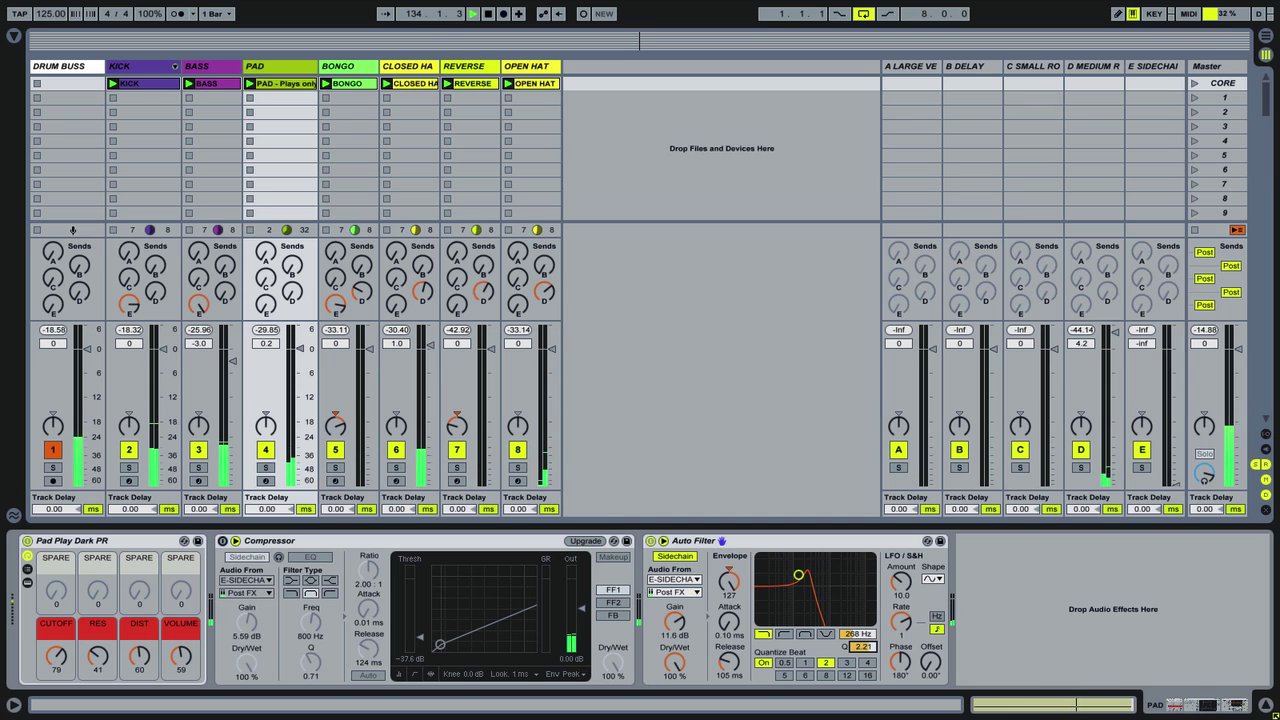
{"action": "left_click_drag", "start_coordinate": [678, 625], "coordinate": [678, 607]}
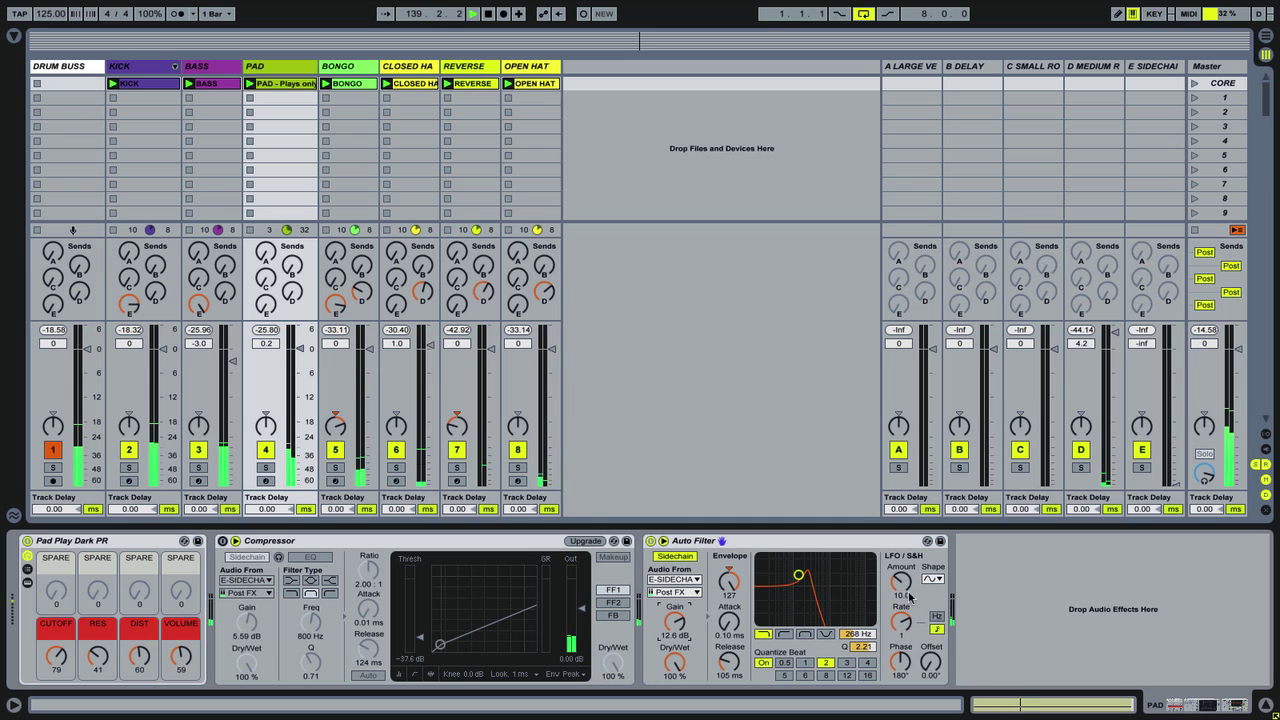
{"action": "left_click", "coordinate": [903, 584]}
{"action": "left_click_drag", "start_coordinate": [903, 584], "coordinate": [903, 584]}
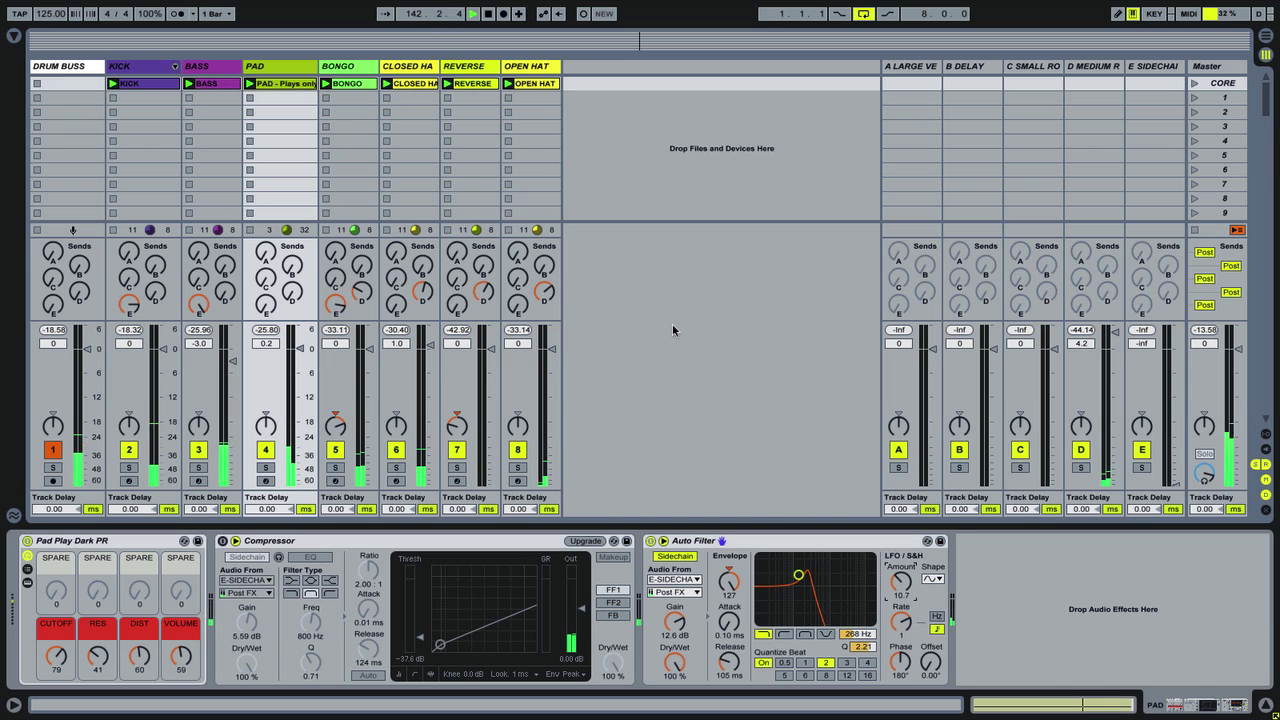